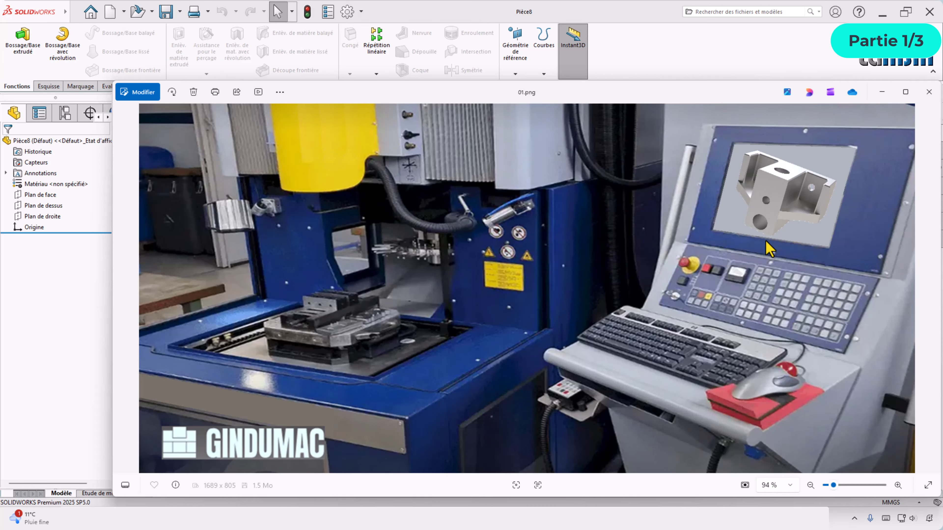
Browse the introductory images from 01.png onward, covering the machined part, title block, A4-V sheet layout, document types and template extensions.
{"action": "left_click", "coordinate": [931, 290]}
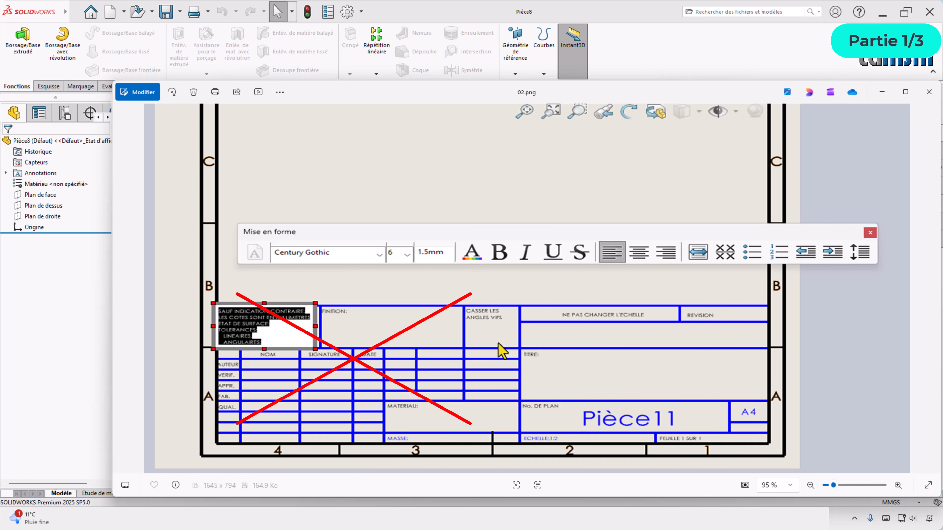
{"action": "left_click", "coordinate": [935, 293]}
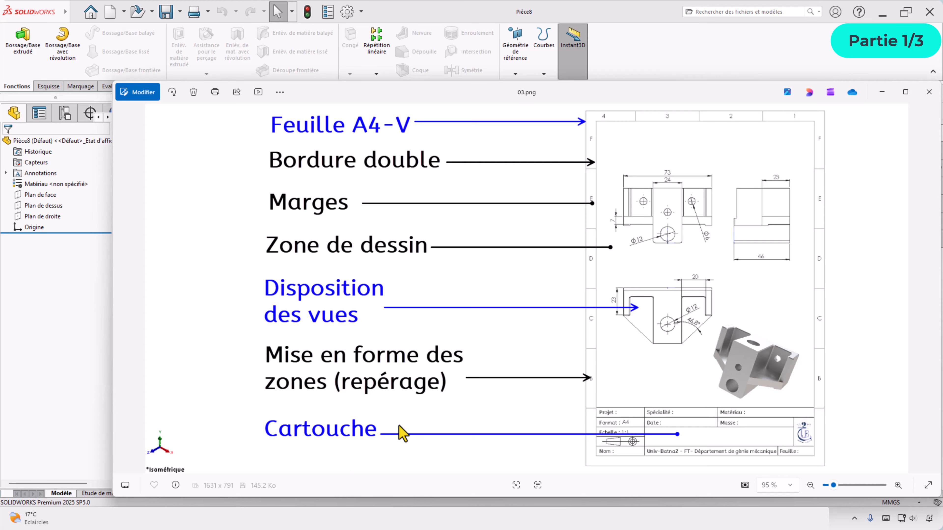
{"action": "left_click", "coordinate": [932, 294]}
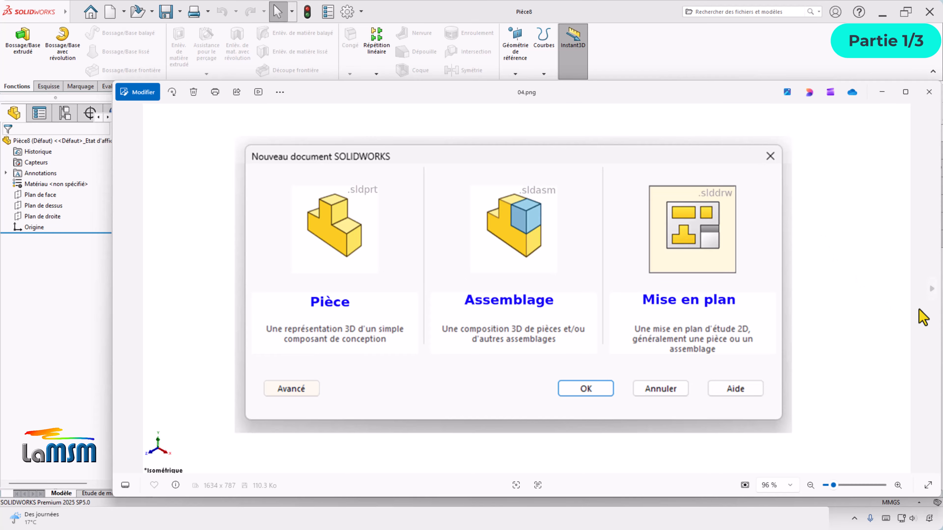
{"action": "left_click", "coordinate": [932, 292]}
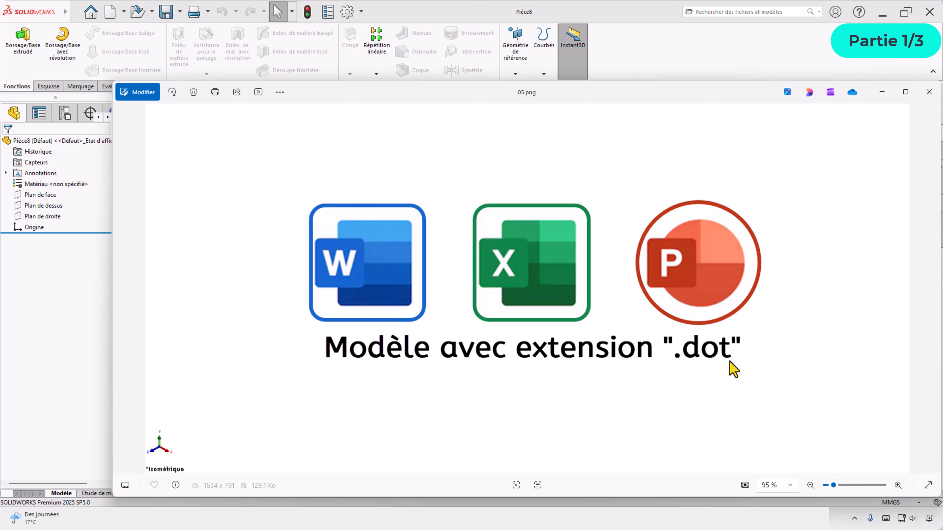
{"action": "left_click", "coordinate": [933, 290]}
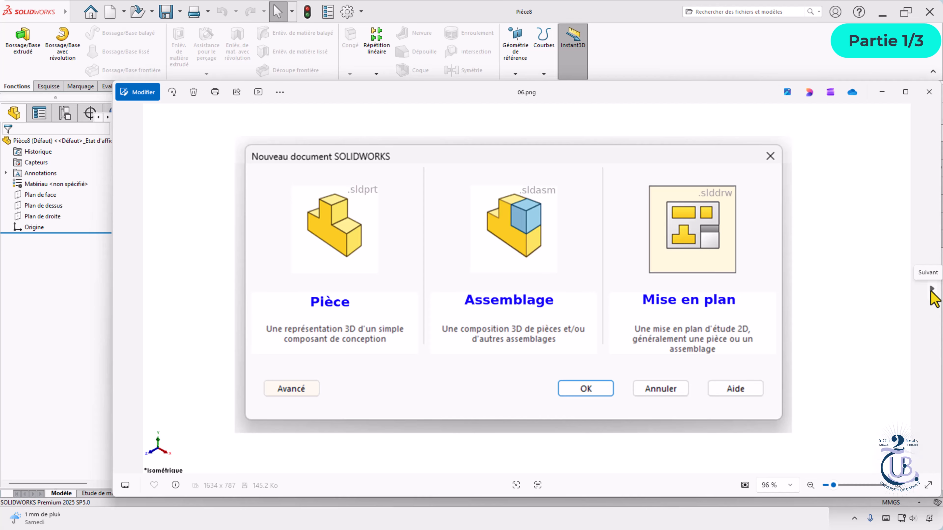
{"action": "left_click", "coordinate": [932, 290]}
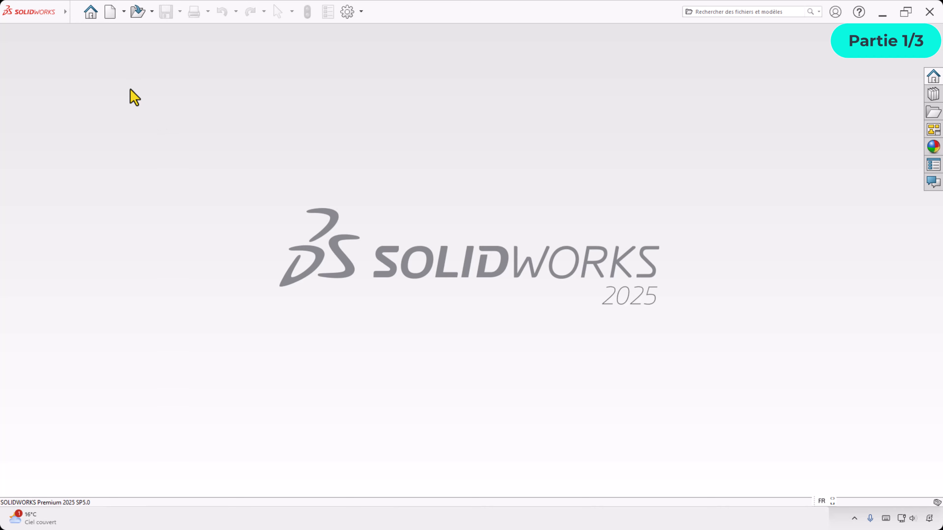
Create a new part document and open the options dialog.
{"action": "left_click", "coordinate": [110, 12]}
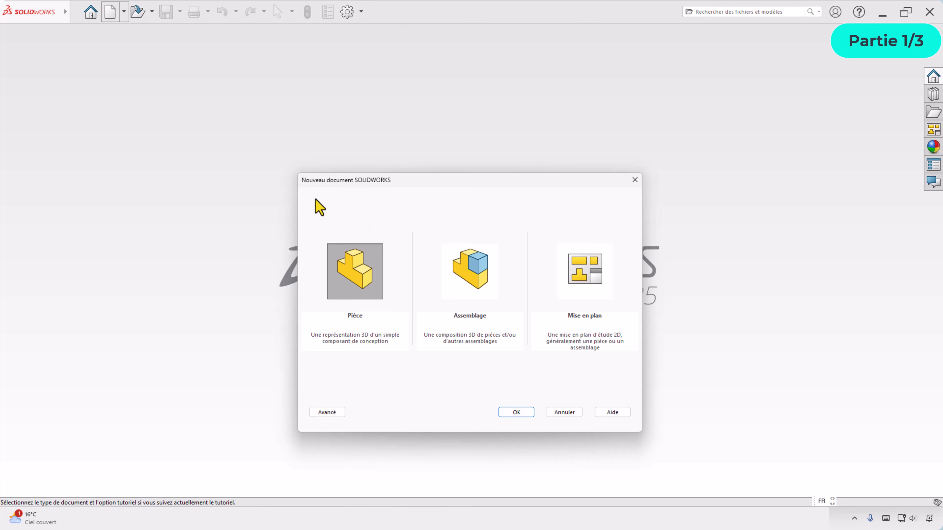
{"action": "left_click", "coordinate": [523, 413]}
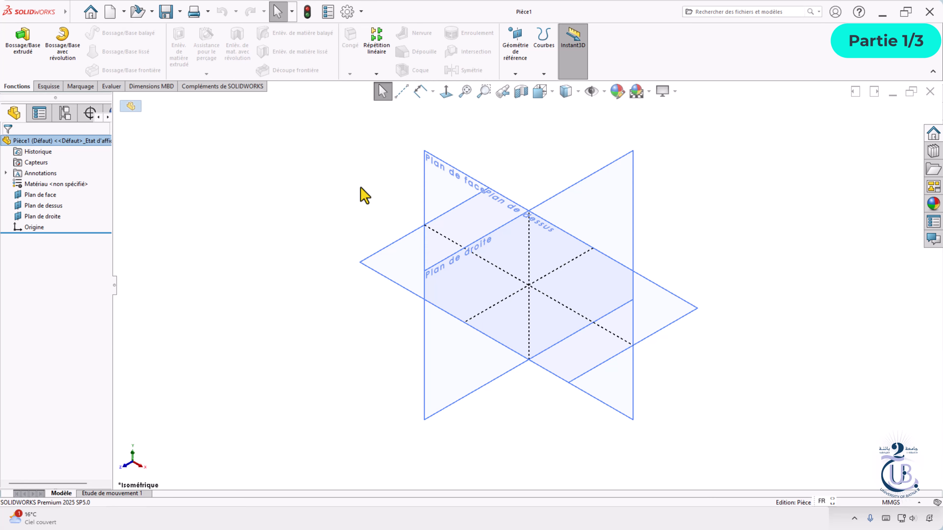
{"action": "left_click", "coordinate": [347, 11]}
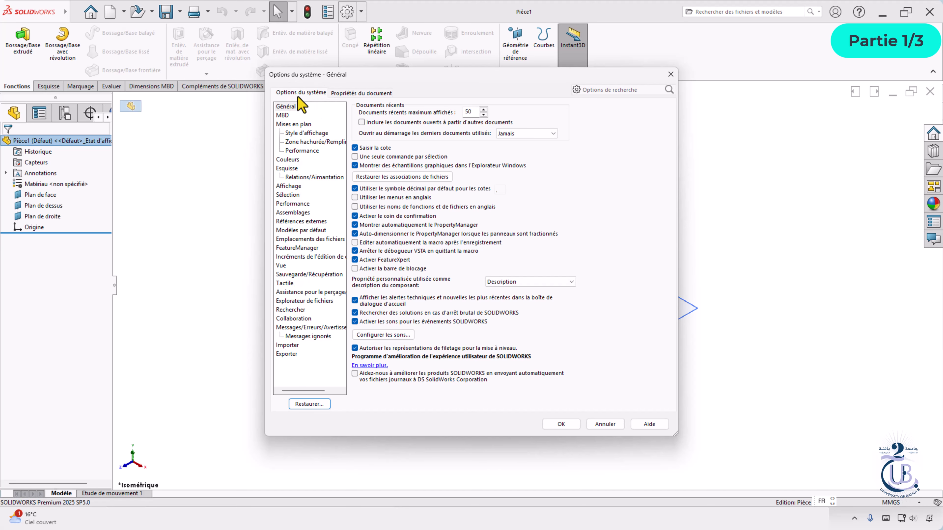
Review the system options for document template file locations and the four-view projection type.
{"action": "left_click", "coordinate": [315, 239]}
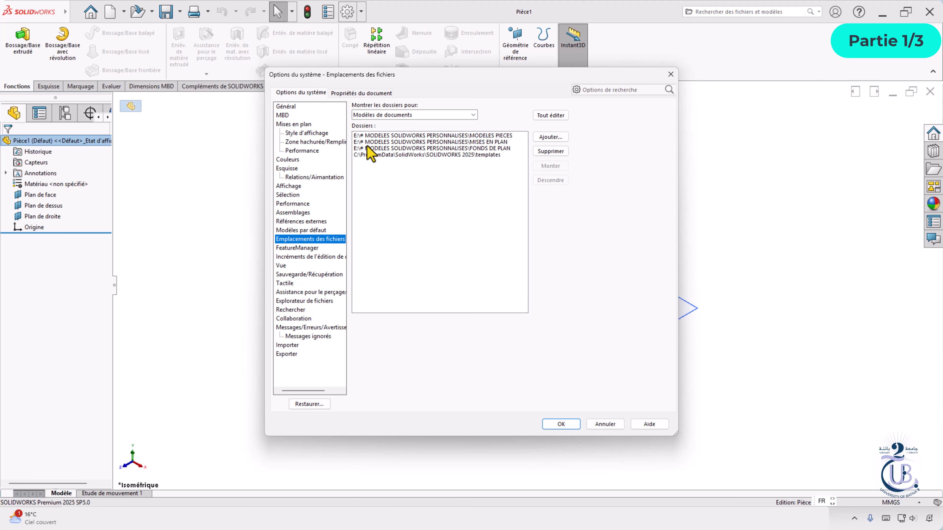
{"action": "left_click", "coordinate": [288, 186]}
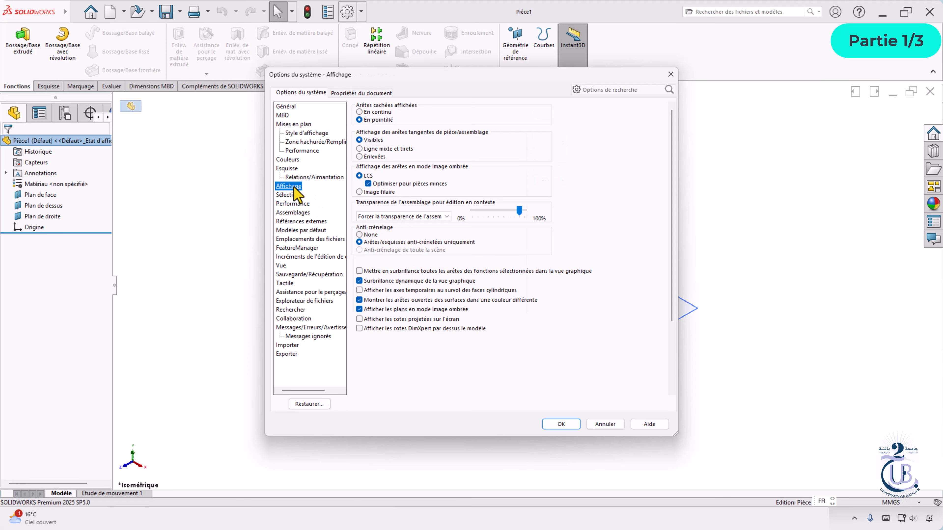
{"action": "scroll", "coordinate": [583, 297], "scroll_direction": "down", "scroll_amount": 3}
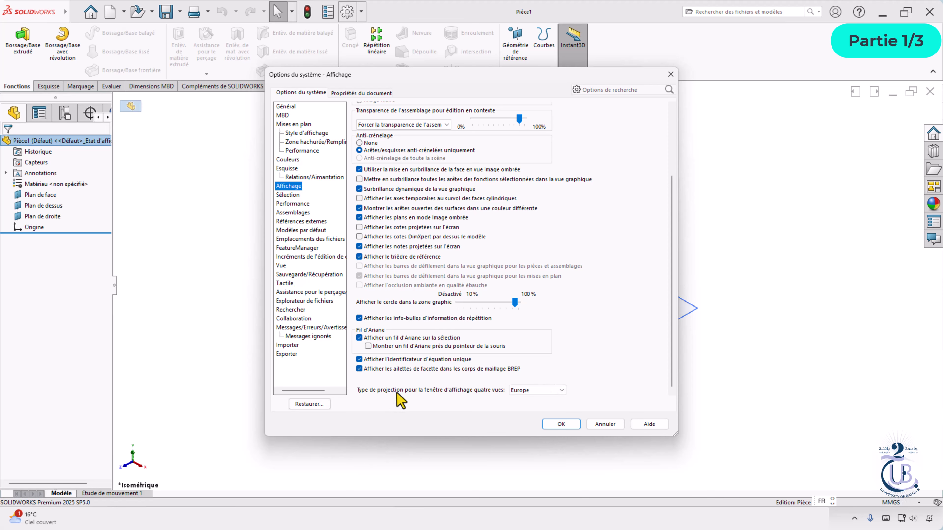
Set the overall drafting standard in the document properties to ISO.
{"action": "left_click", "coordinate": [353, 93]}
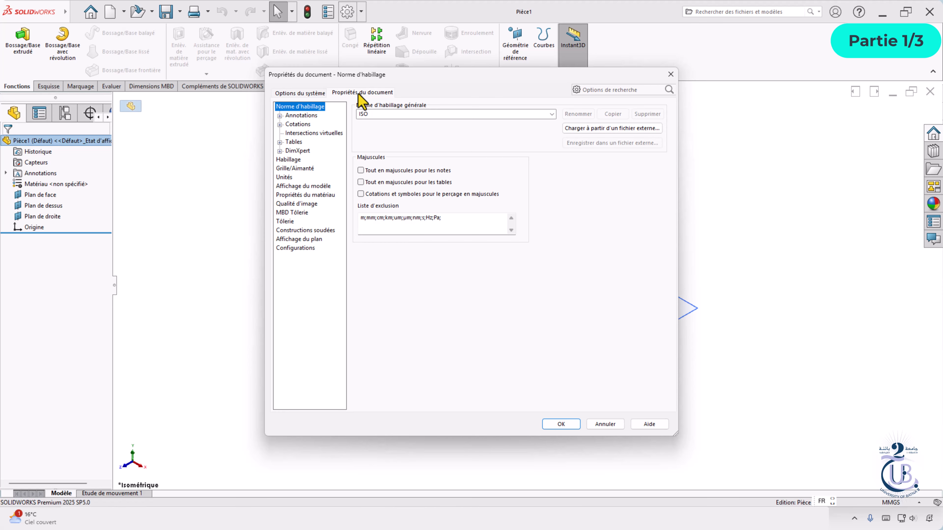
{"action": "left_click", "coordinate": [385, 115]}
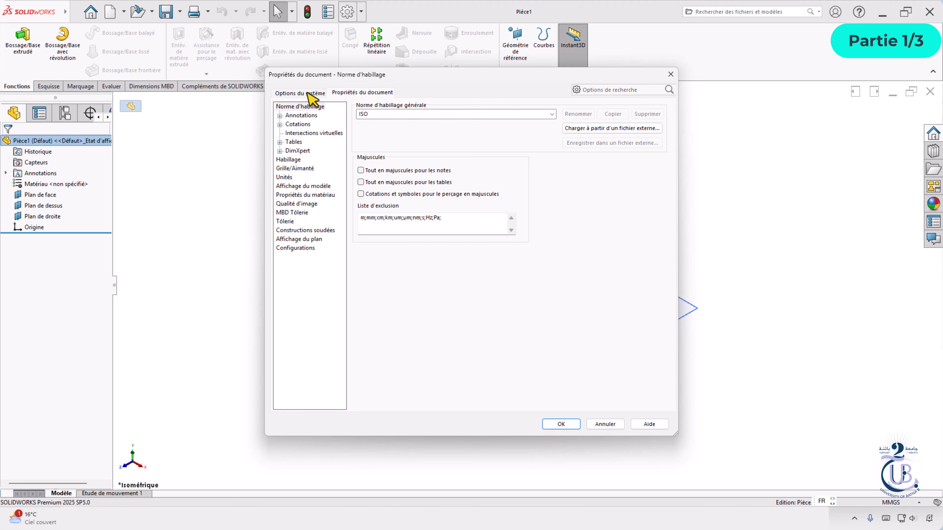
{"action": "left_click", "coordinate": [304, 107]}
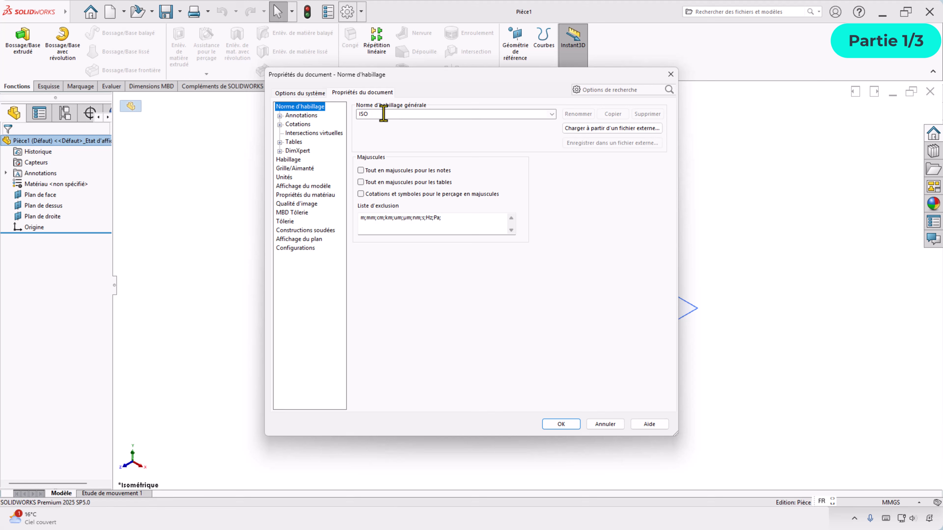
{"action": "left_click", "coordinate": [553, 115]}
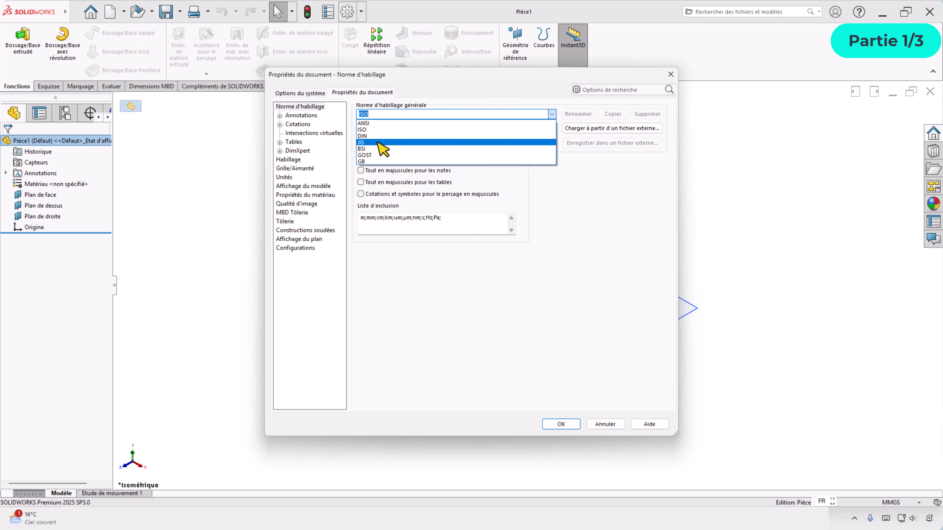
{"action": "left_click", "coordinate": [372, 138]}
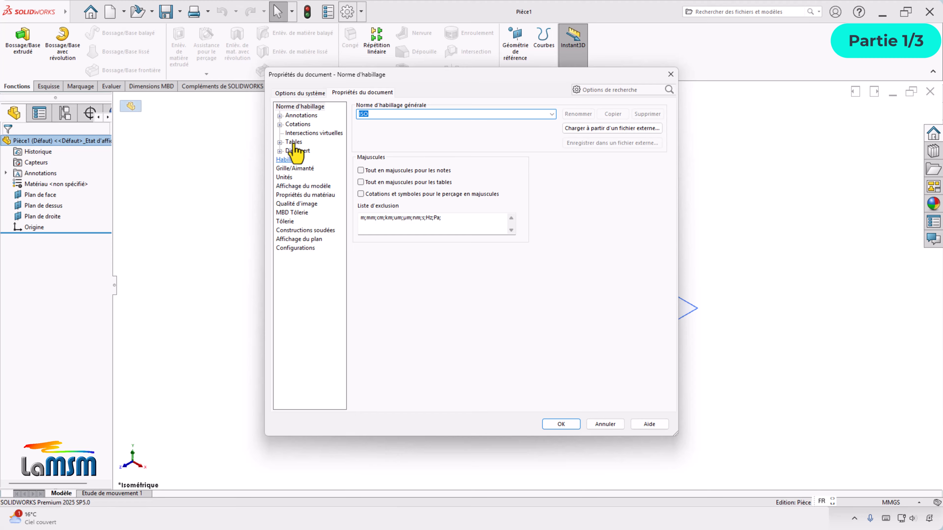
Set the decimals of length, dual dimension length and angle to Aucune in the document units.
{"action": "left_click", "coordinate": [285, 178]}
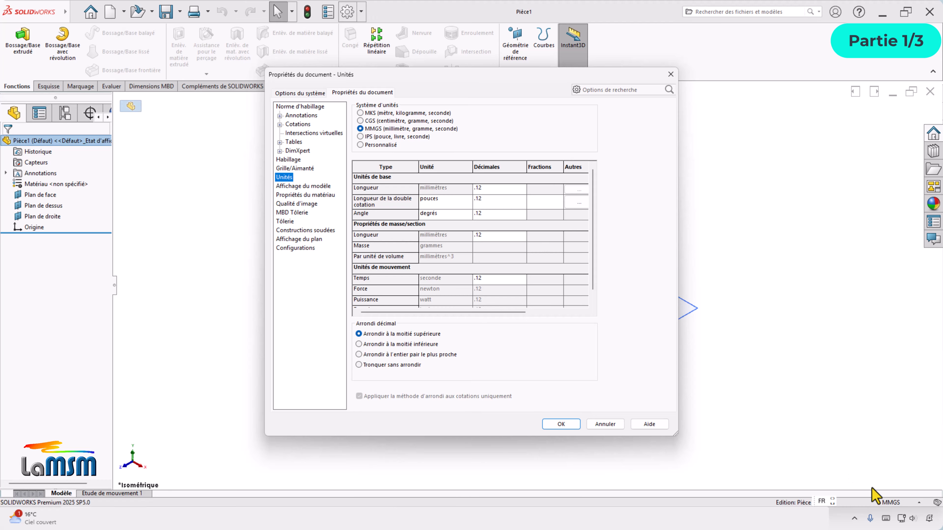
{"action": "left_click", "coordinate": [501, 188]}
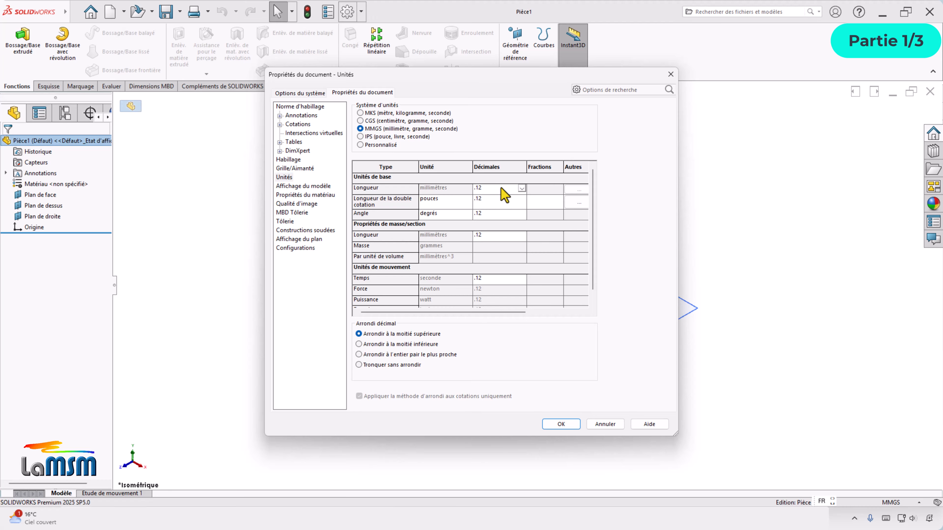
{"action": "left_click", "coordinate": [521, 188]}
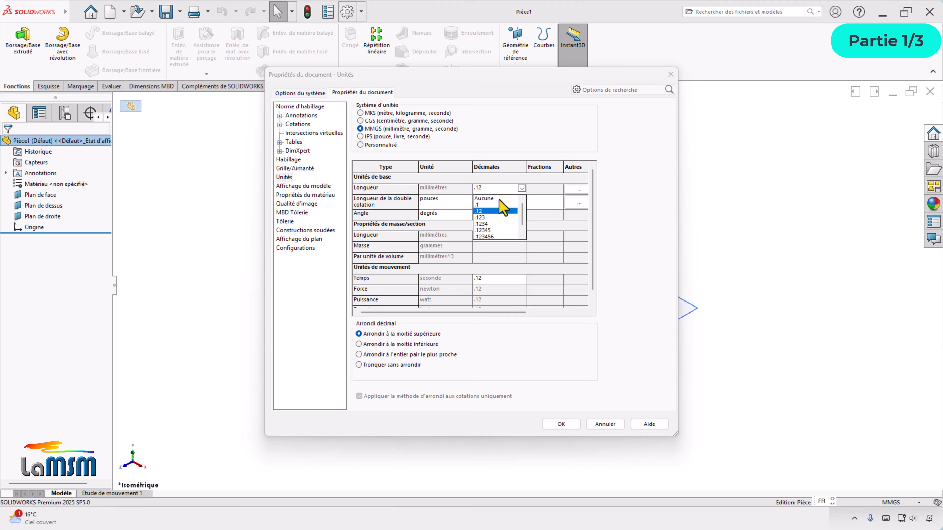
{"action": "left_click", "coordinate": [499, 199]}
{"action": "left_click", "coordinate": [499, 200]}
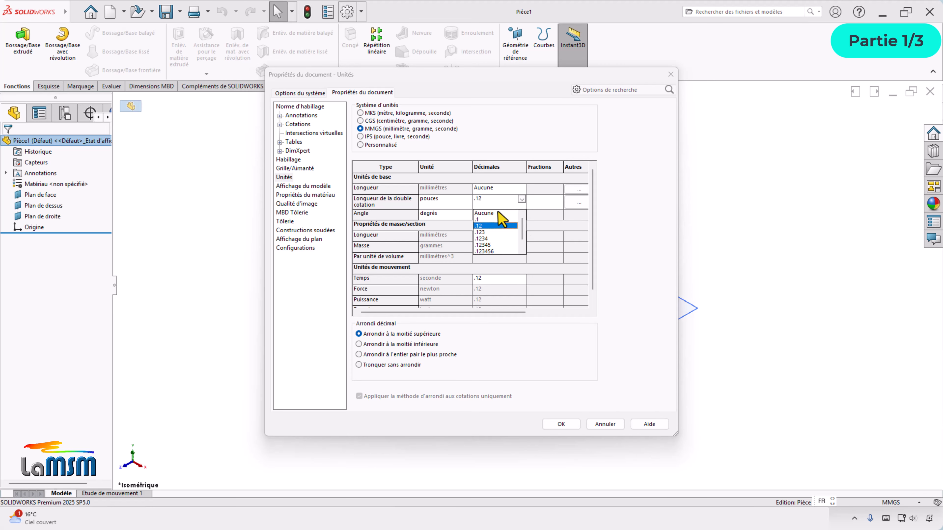
{"action": "left_click", "coordinate": [499, 212]}
{"action": "left_click", "coordinate": [502, 215]}
{"action": "left_click", "coordinate": [499, 225]}
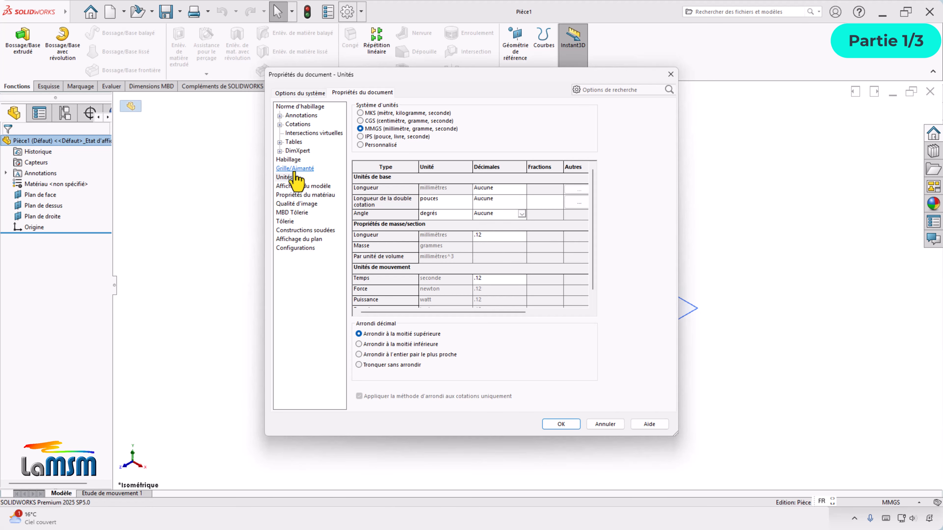
Enable shaded cosmetic threads and raise the shaded image resolution to a deviation of about 0.177 mm.
{"action": "left_click", "coordinate": [288, 159]}
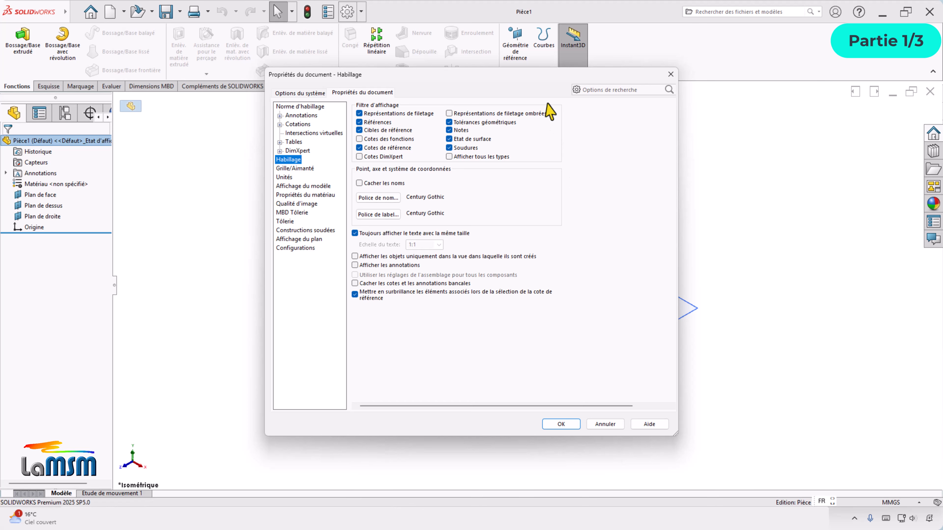
{"action": "left_click", "coordinate": [449, 113]}
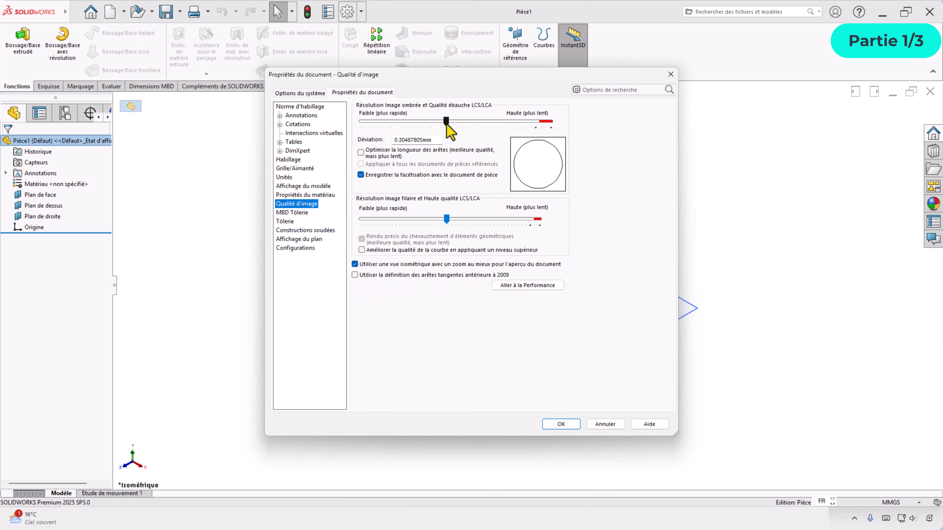
{"action": "left_click_drag", "start_coordinate": [447, 122], "coordinate": [512, 134]}
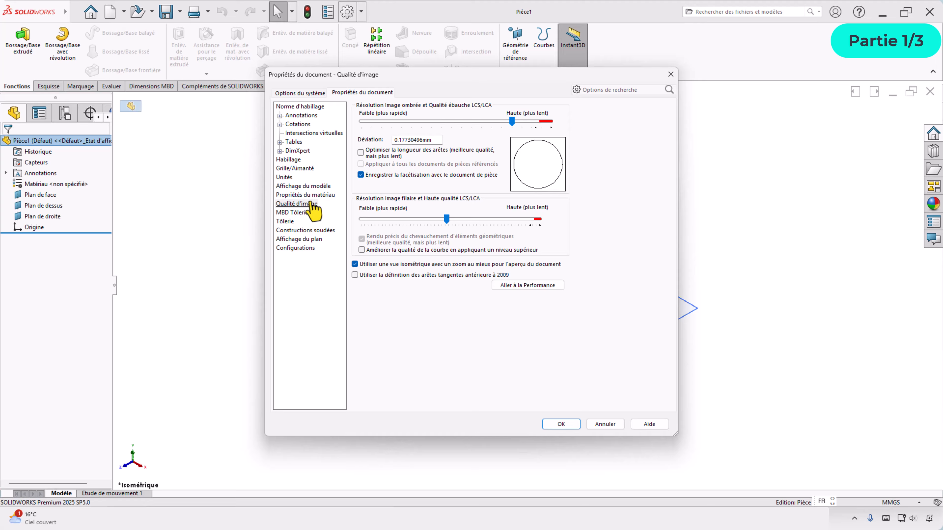
{"action": "left_click", "coordinate": [308, 231]}
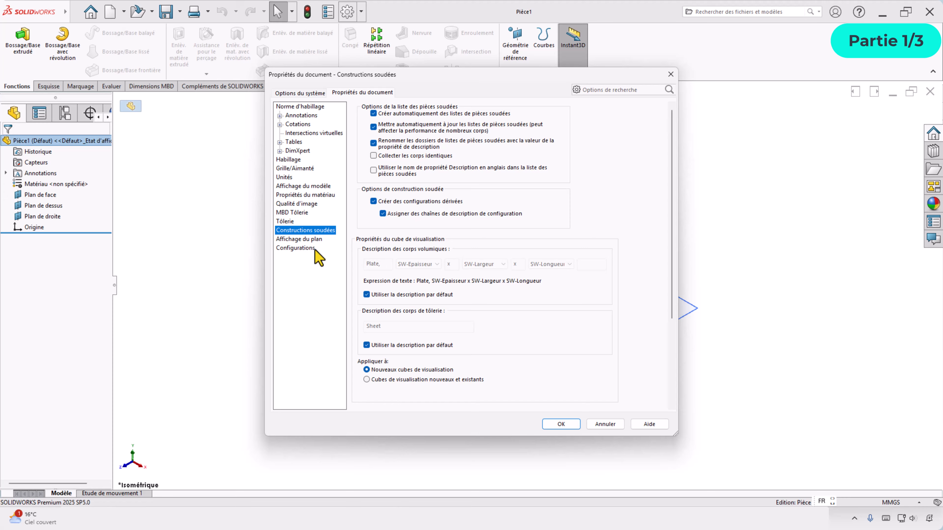
{"action": "left_click", "coordinate": [286, 222]}
{"action": "left_click", "coordinate": [304, 230]}
Set the dimension text font to ABeeZee, Normal style, with a height of 12 points.
{"action": "left_click", "coordinate": [298, 124]}
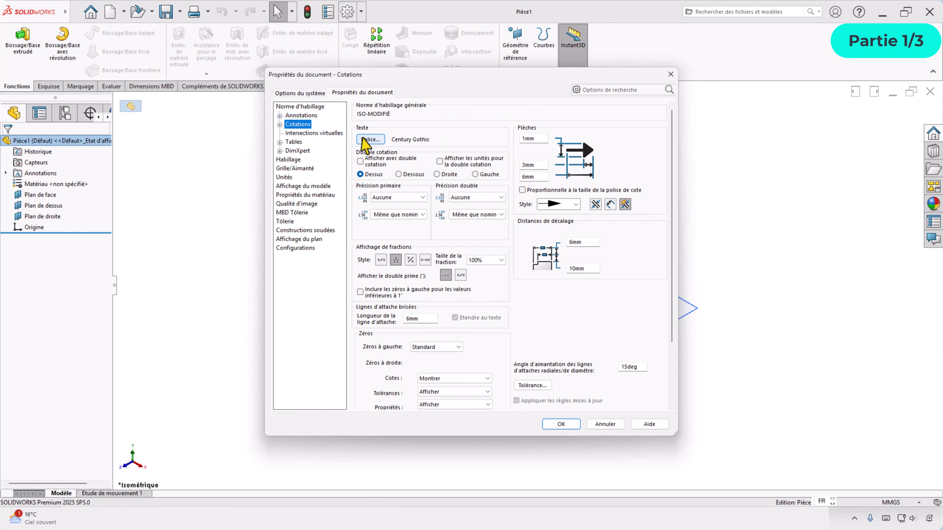
{"action": "left_click", "coordinate": [370, 140]}
{"action": "scroll", "coordinate": [418, 236], "scroll_direction": "up", "scroll_amount": 5}
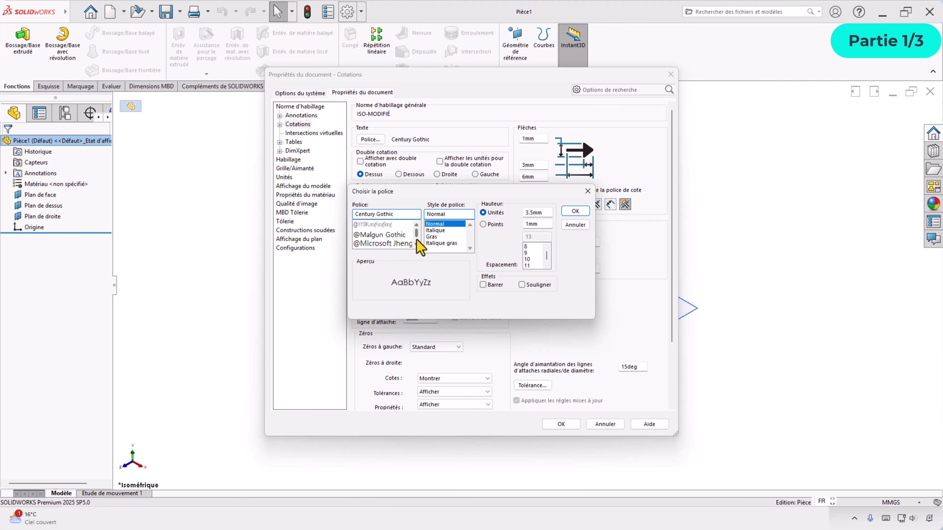
{"action": "scroll", "coordinate": [415, 248], "scroll_direction": "down", "scroll_amount": 5}
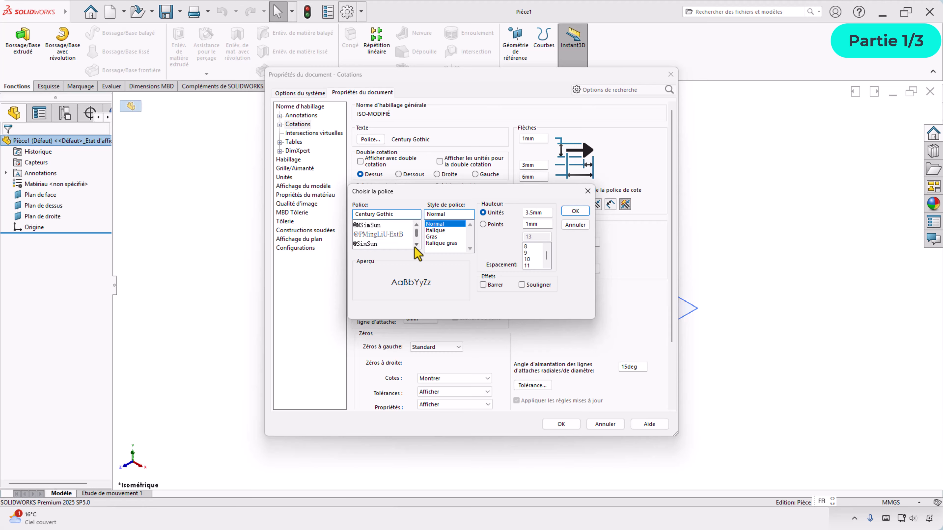
{"action": "left_click", "coordinate": [415, 247]}
{"action": "left_click", "coordinate": [375, 244]}
{"action": "left_click", "coordinate": [484, 224]}
{"action": "left_click", "coordinate": [534, 261]}
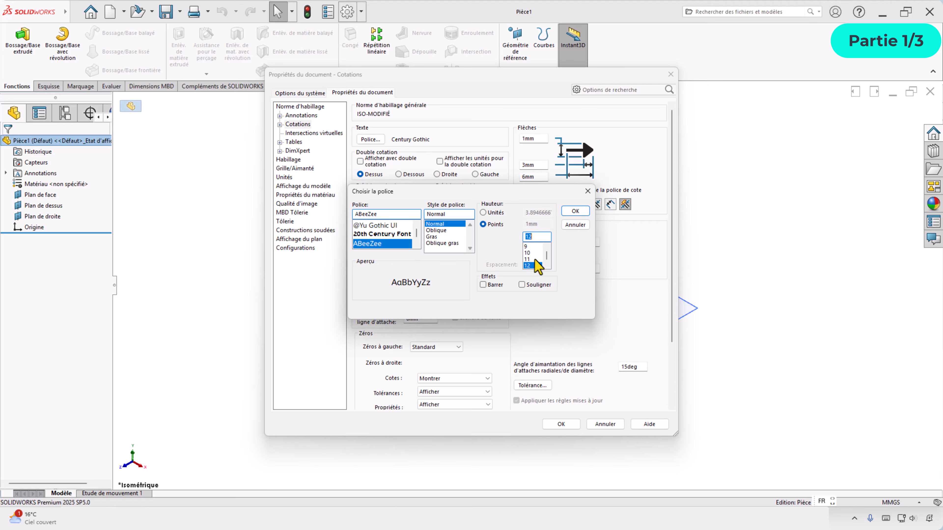
{"action": "left_click", "coordinate": [575, 212]}
Set the text font for tables to ABeeZee in the document properties.
{"action": "left_click", "coordinate": [299, 143]}
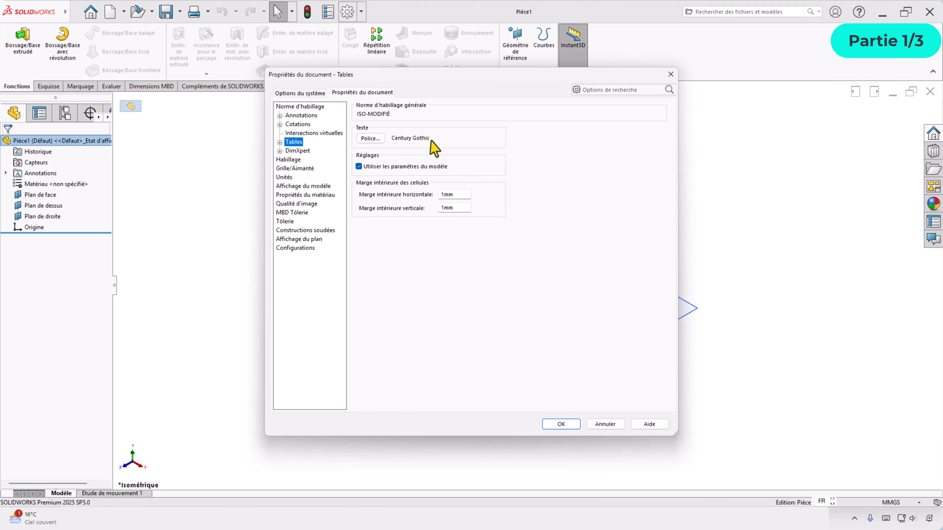
{"action": "left_click", "coordinate": [371, 139]}
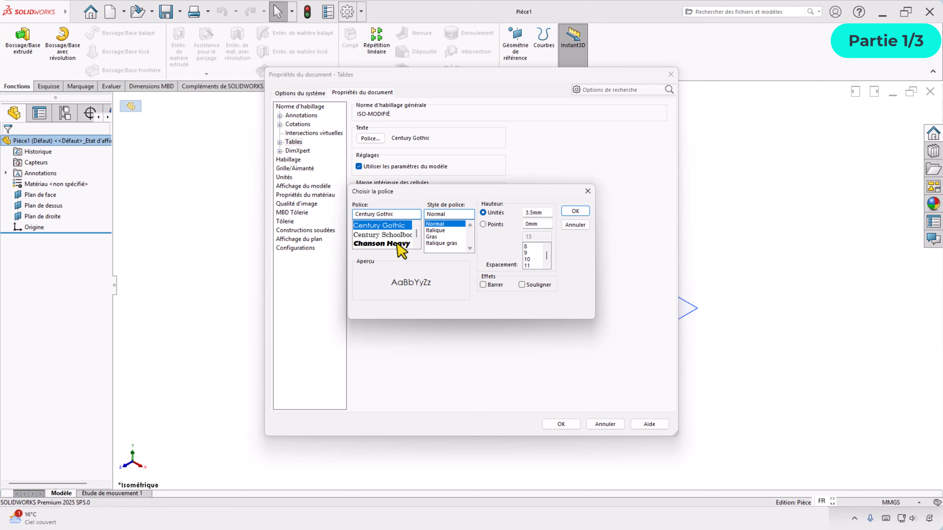
{"action": "scroll", "coordinate": [419, 245], "scroll_direction": "down", "scroll_amount": 5}
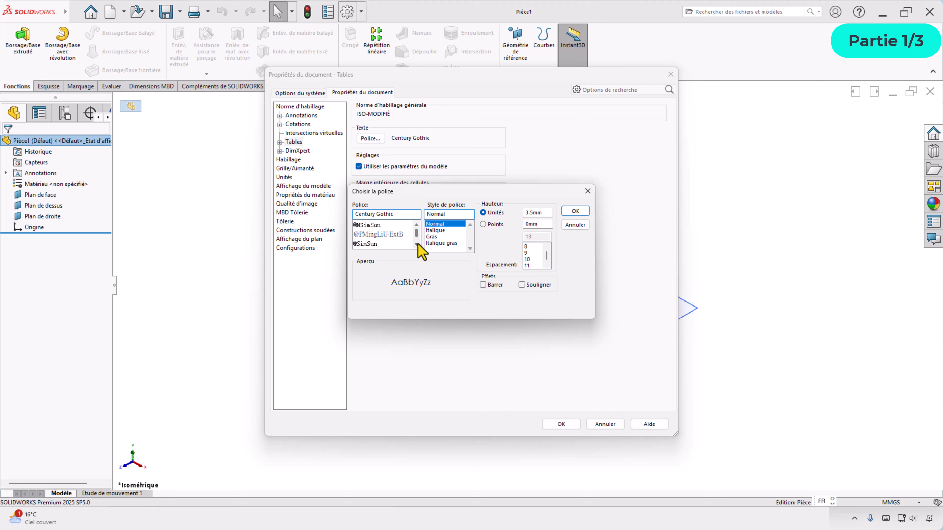
{"action": "left_click", "coordinate": [375, 234]}
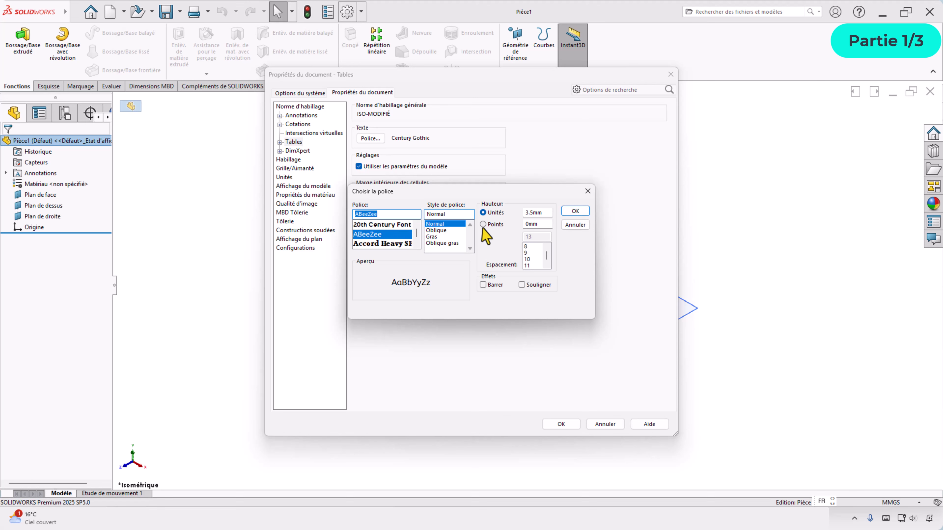
{"action": "left_click", "coordinate": [576, 211]}
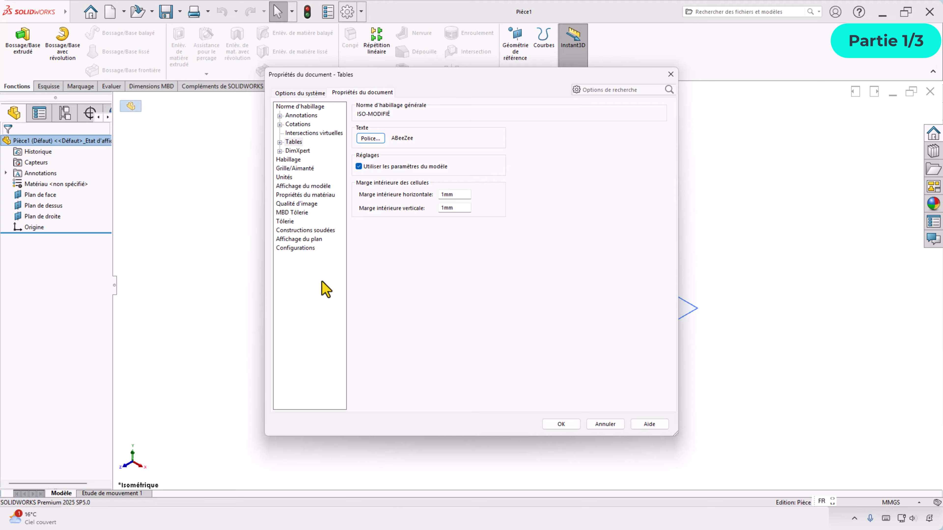
Rename the modified overall drafting standard as ISO-demo and apply the document properties.
{"action": "left_click", "coordinate": [300, 106]}
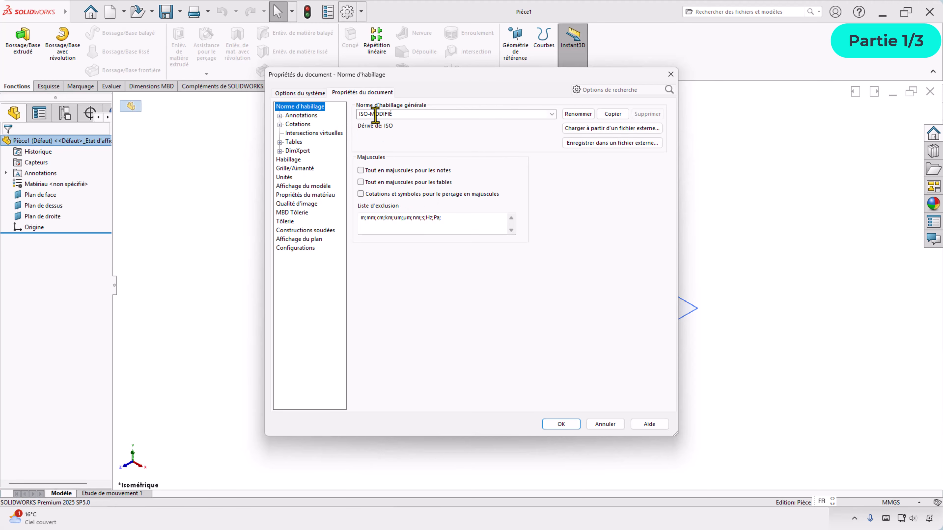
{"action": "left_click", "coordinate": [578, 114]}
{"action": "double_click", "coordinate": [422, 223]}
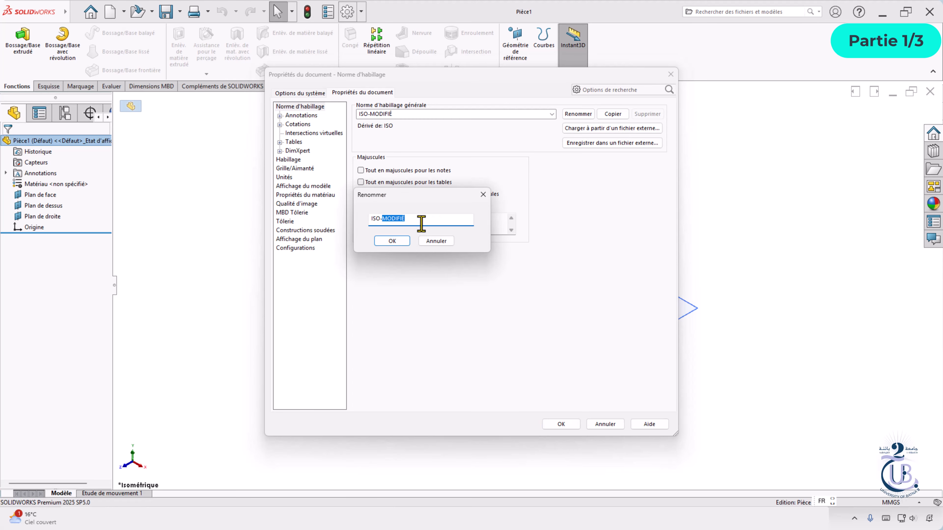
{"action": "left_click", "coordinate": [394, 241]}
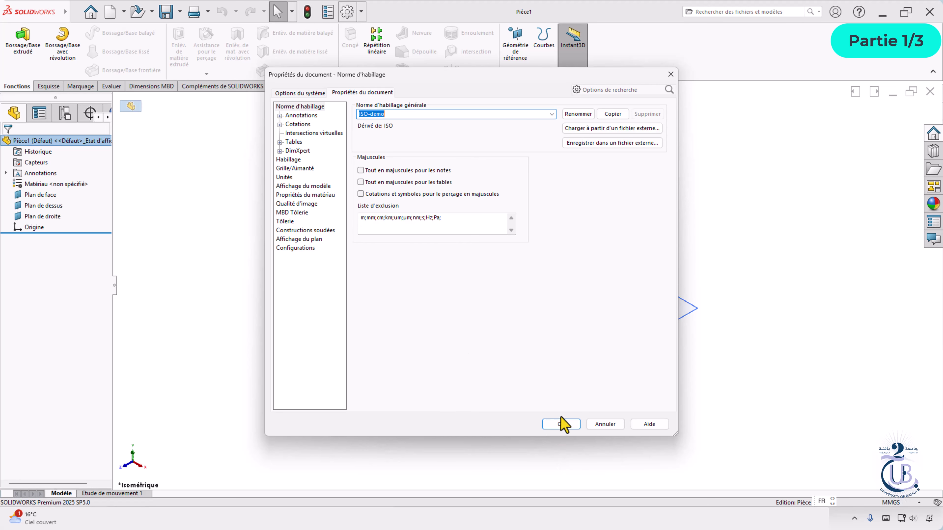
{"action": "left_click", "coordinate": [564, 425]}
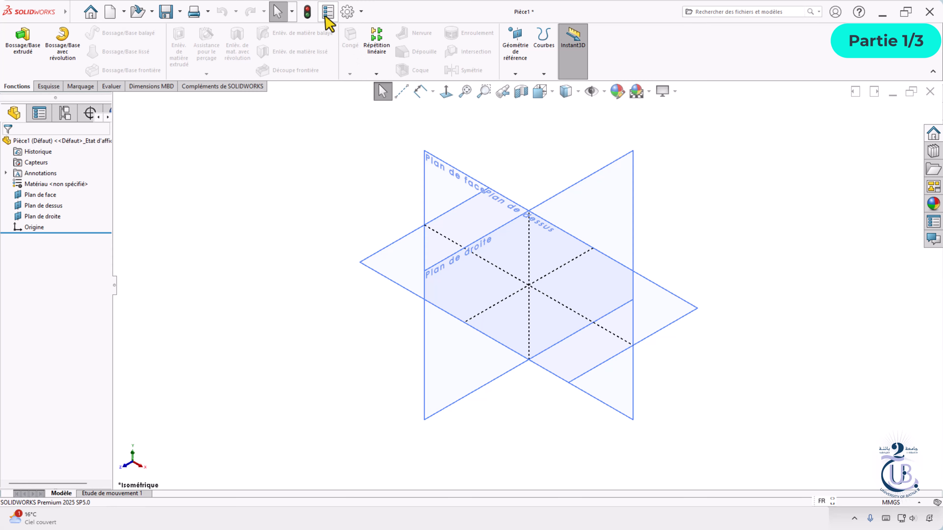
Open the part's file properties and review the summary, custom and configuration-specific properties.
{"action": "left_click", "coordinate": [327, 16]}
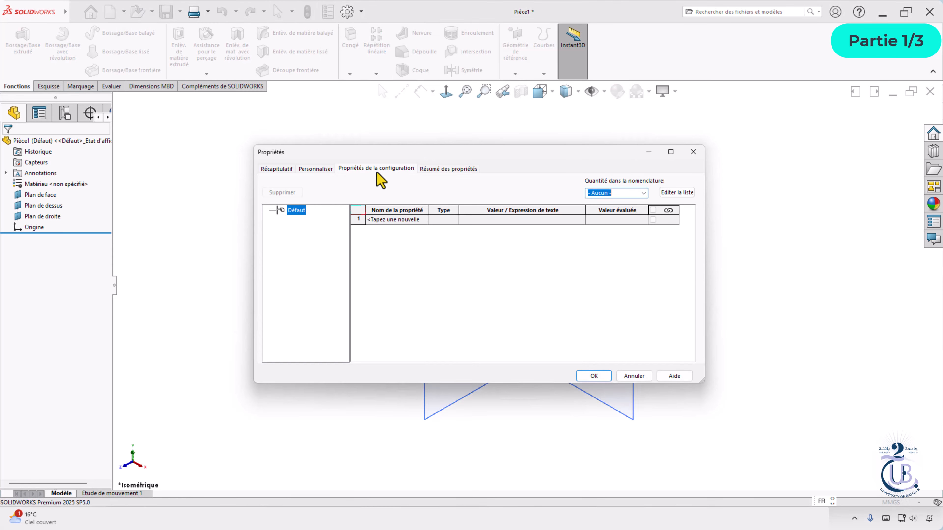
{"action": "left_click", "coordinate": [279, 176]}
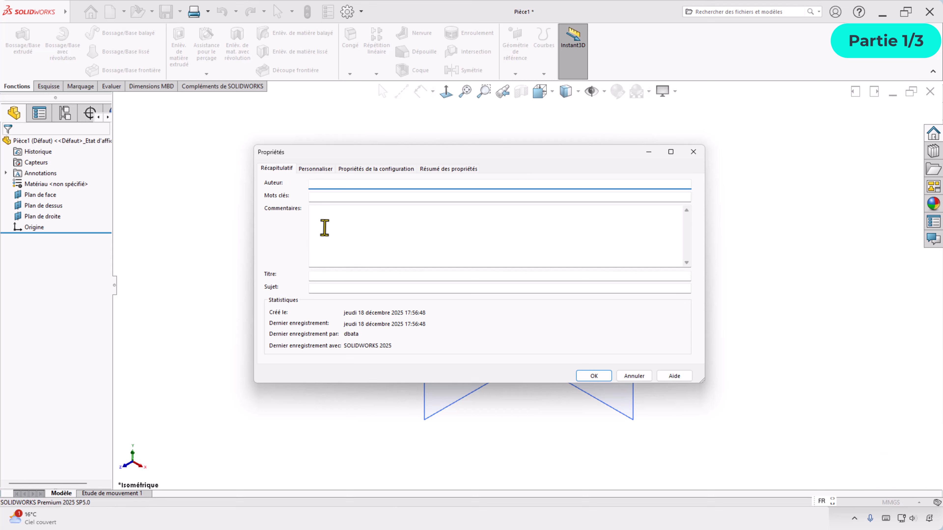
{"action": "left_click", "coordinate": [337, 222]}
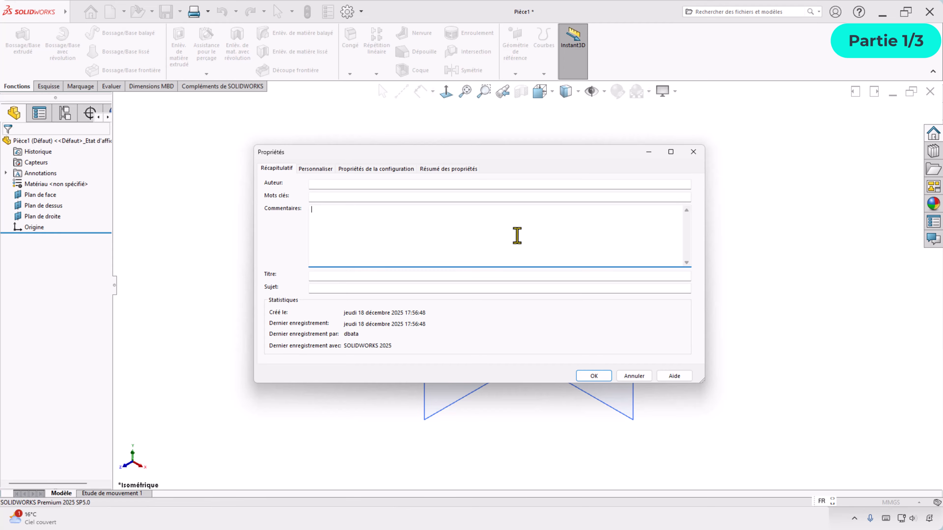
{"action": "left_click", "coordinate": [317, 169]}
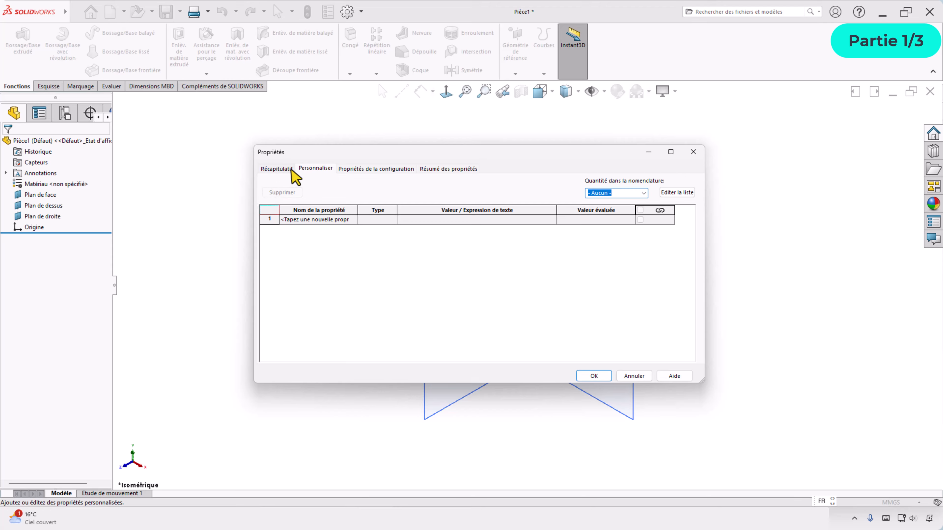
{"action": "left_click", "coordinate": [411, 170]}
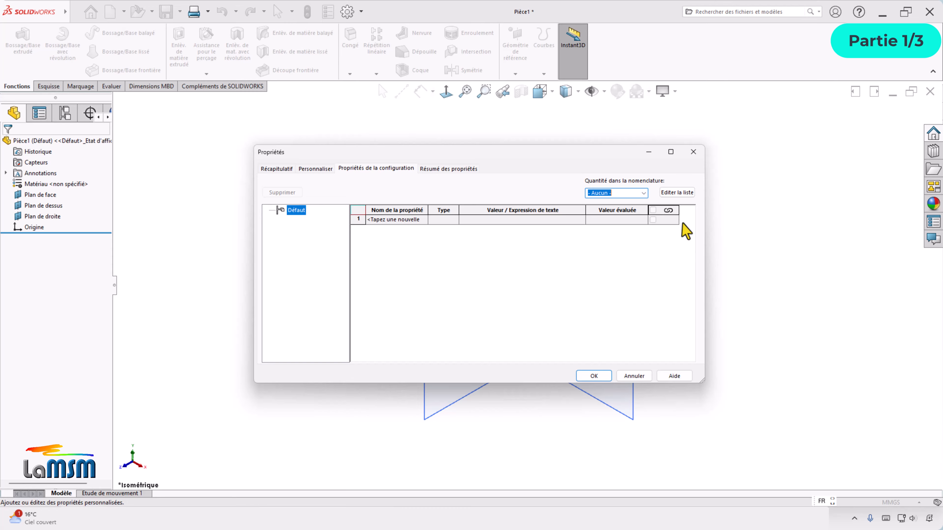
Add a trial name to the editable list of custom properties, delete it and close the list.
{"action": "left_click", "coordinate": [677, 192]}
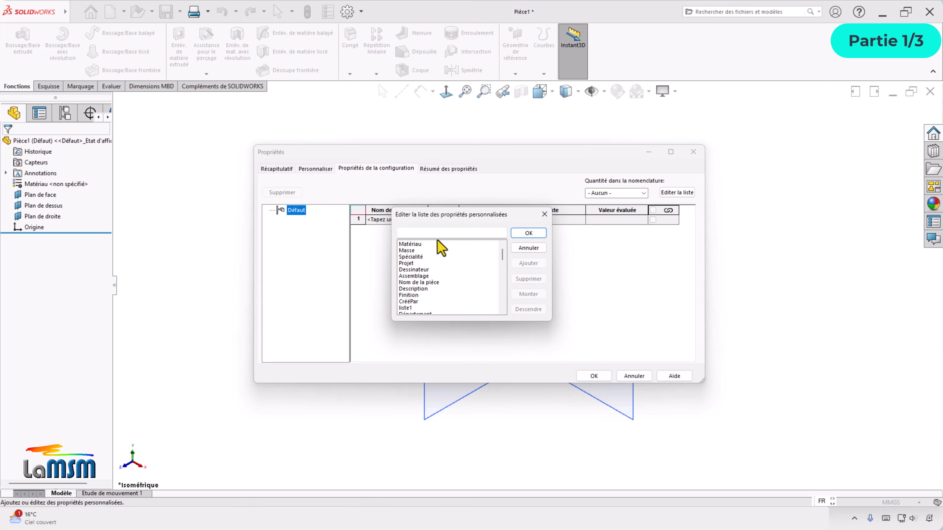
{"action": "left_click", "coordinate": [416, 234]}
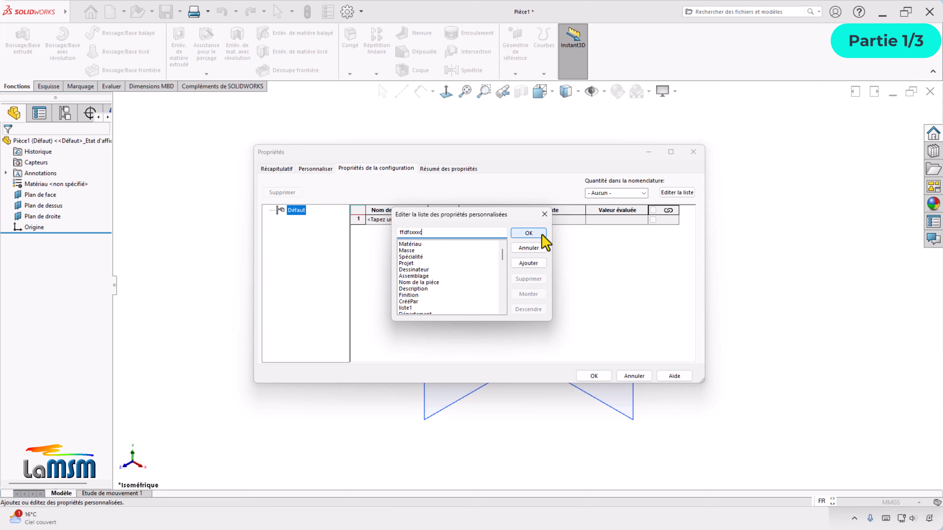
{"action": "left_click", "coordinate": [528, 263]}
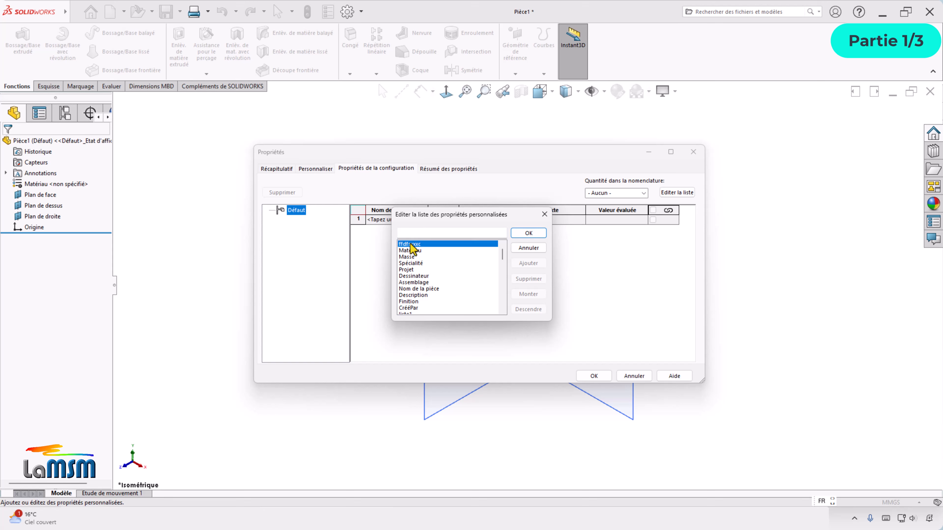
{"action": "left_click", "coordinate": [527, 281]}
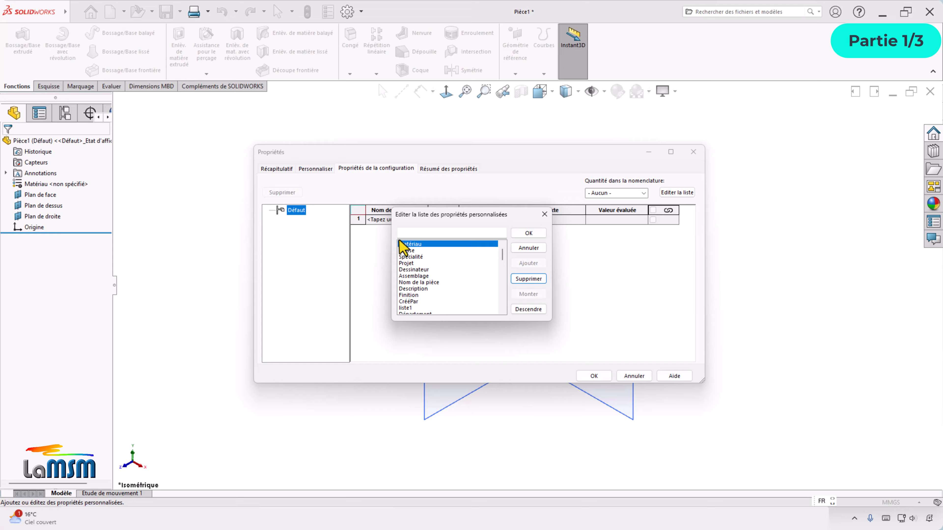
{"action": "left_click", "coordinate": [527, 241]}
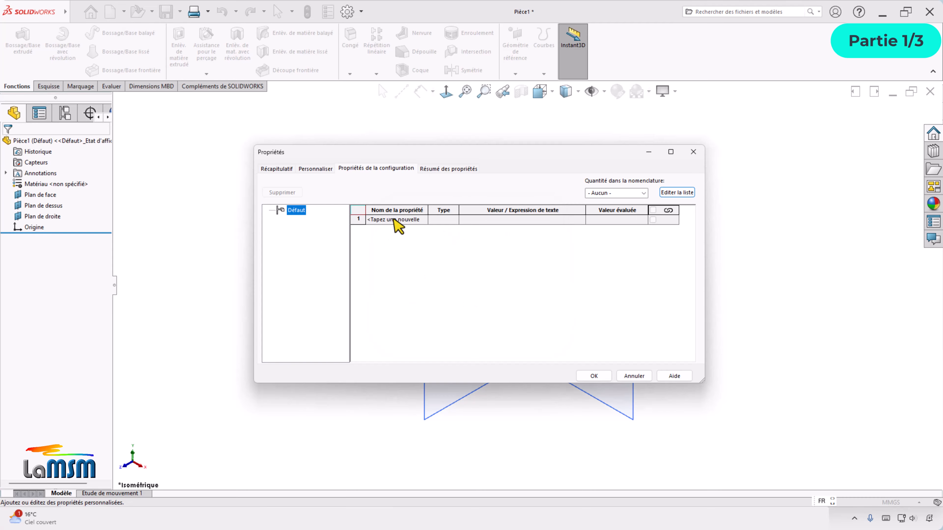
Add a Matériau property to the Défaut configuration and link its value to the part's material.
{"action": "left_click", "coordinate": [393, 220]}
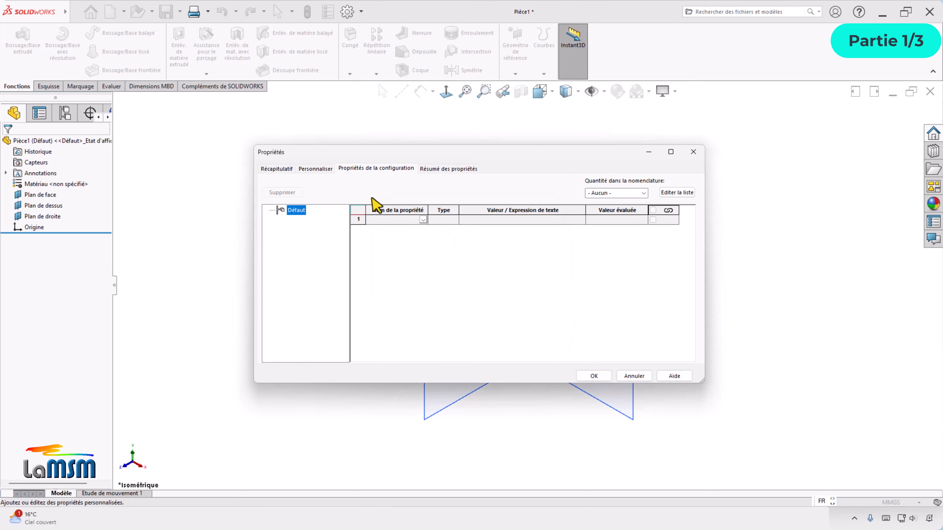
{"action": "left_click", "coordinate": [422, 220]}
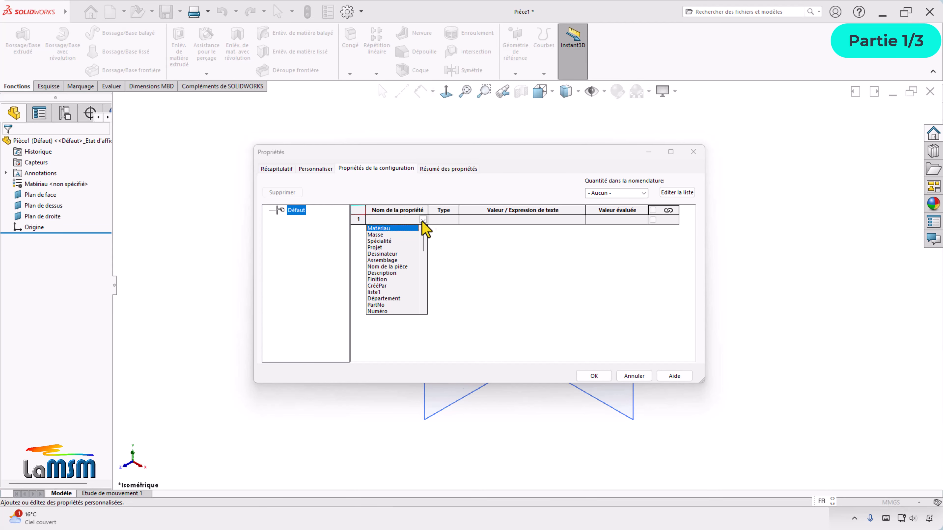
{"action": "left_click", "coordinate": [379, 230]}
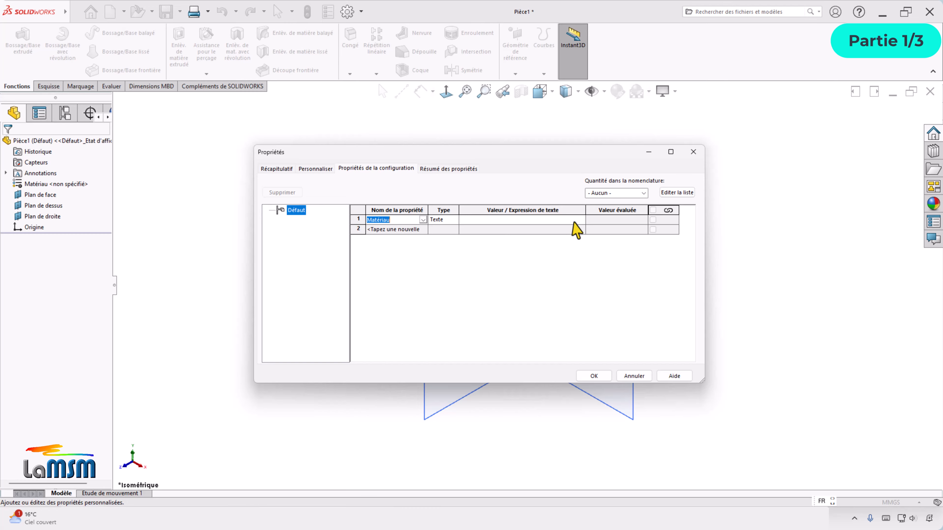
{"action": "left_click", "coordinate": [574, 220]}
{"action": "left_click", "coordinate": [564, 220]}
{"action": "left_click", "coordinate": [499, 229]}
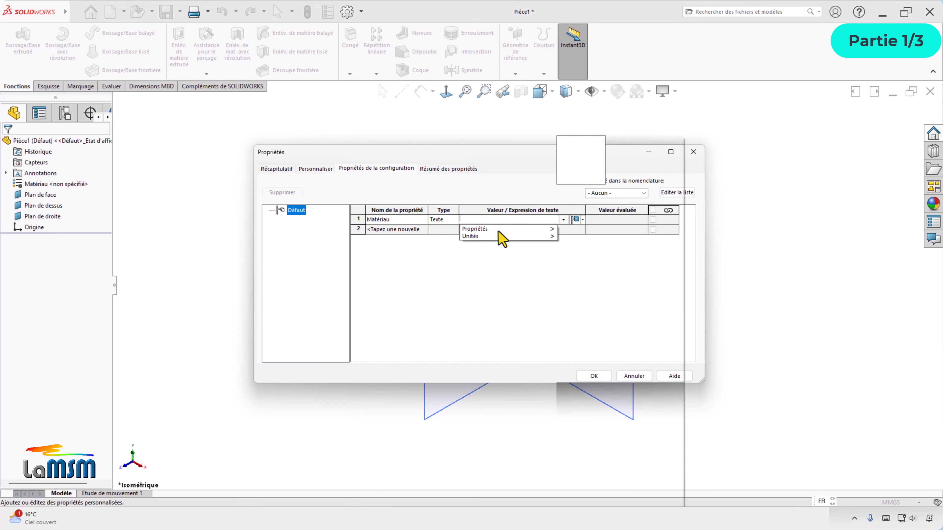
{"action": "left_click", "coordinate": [601, 145]}
Add a Masse property to the Défaut configuration and link its value to the part's mass.
{"action": "left_click", "coordinate": [423, 231]}
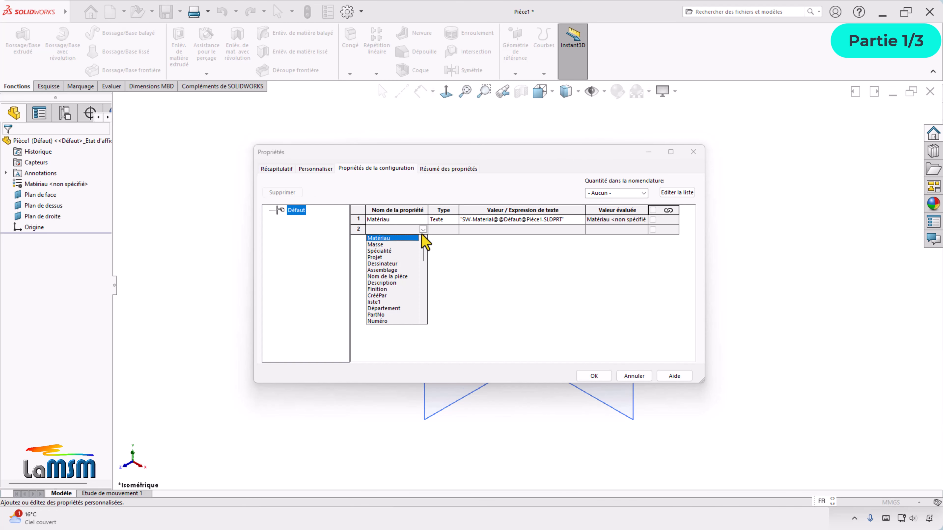
{"action": "left_click", "coordinate": [382, 248]}
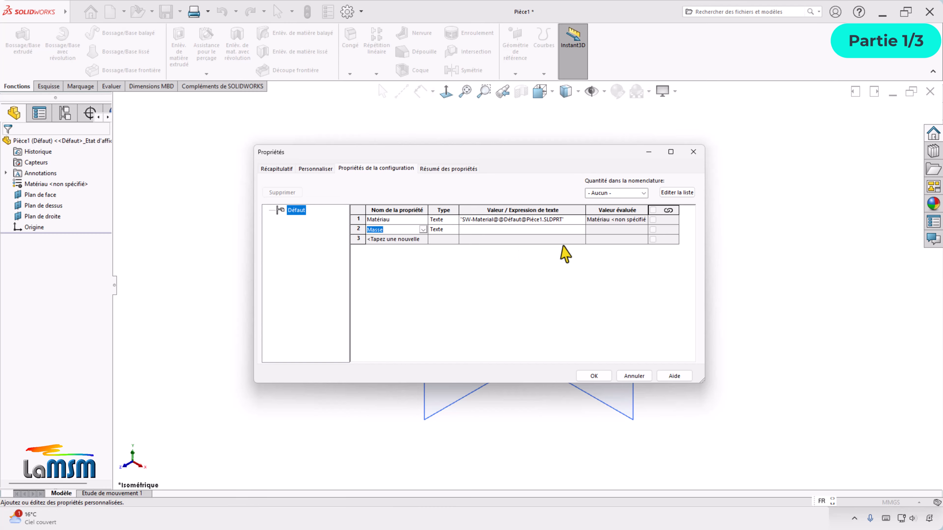
{"action": "left_click", "coordinate": [565, 229]}
{"action": "left_click", "coordinate": [563, 229]}
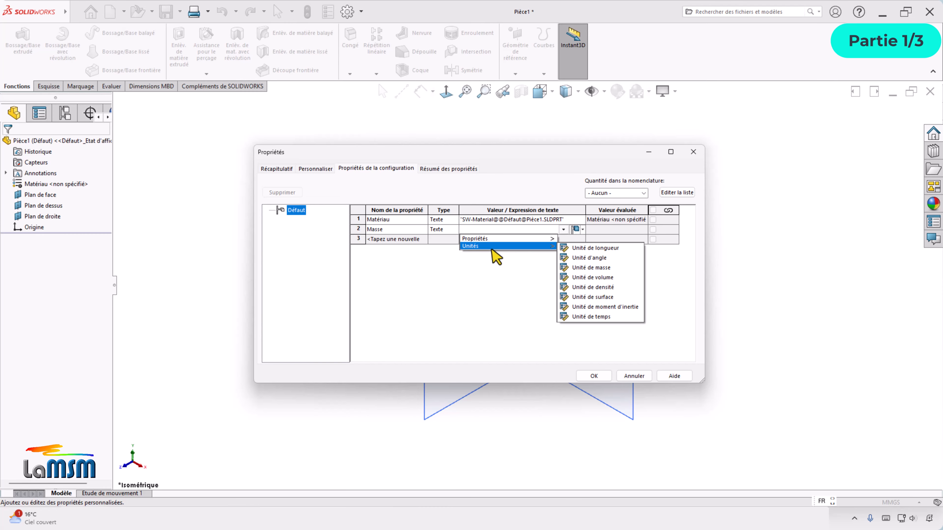
{"action": "mouse_move", "coordinate": [498, 239]}
{"action": "left_click", "coordinate": [601, 153]}
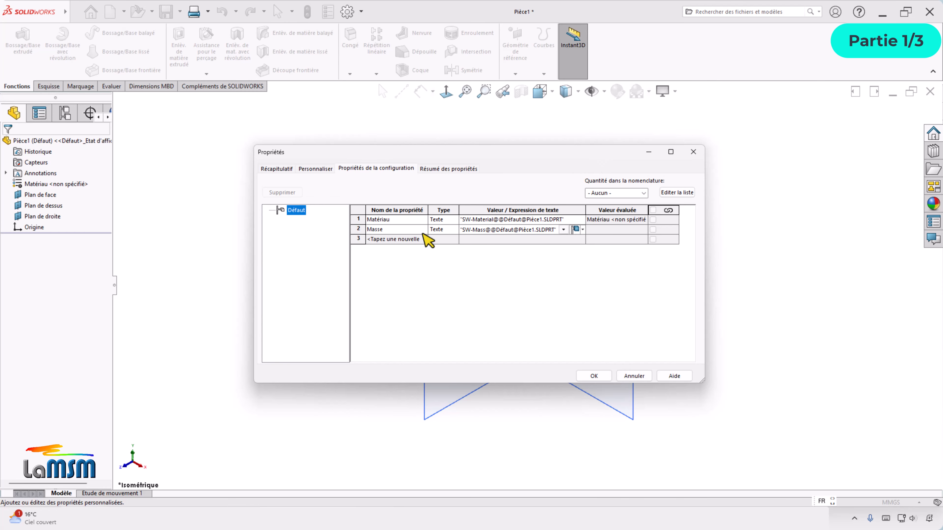
Add a Spécialité property to the configuration with the text value CM.
{"action": "left_click", "coordinate": [371, 240]}
{"action": "left_click", "coordinate": [423, 240]}
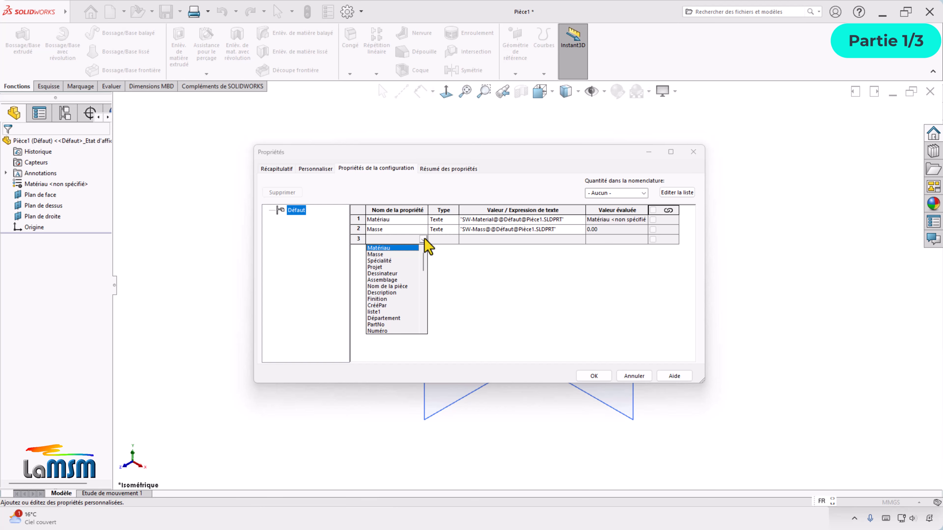
{"action": "left_click", "coordinate": [383, 264]}
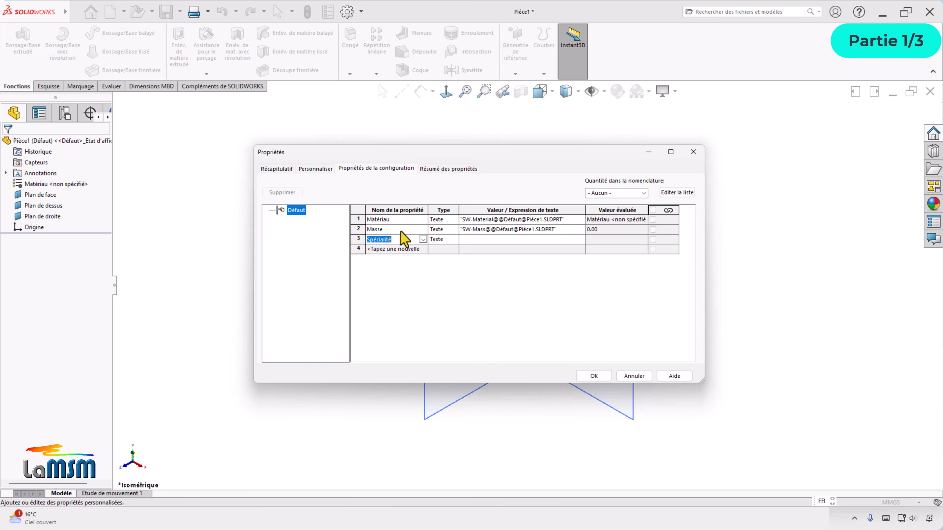
{"action": "left_click", "coordinate": [471, 239]}
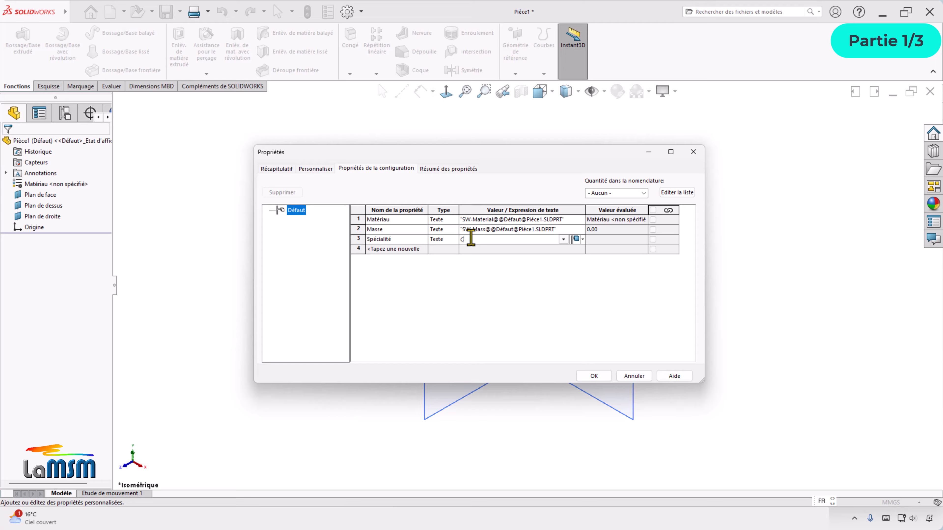
{"action": "type", "text": "CM"}
Add a Projet property to the configuration with the text value P2026.
{"action": "left_click", "coordinate": [423, 249]}
{"action": "left_click", "coordinate": [423, 249]}
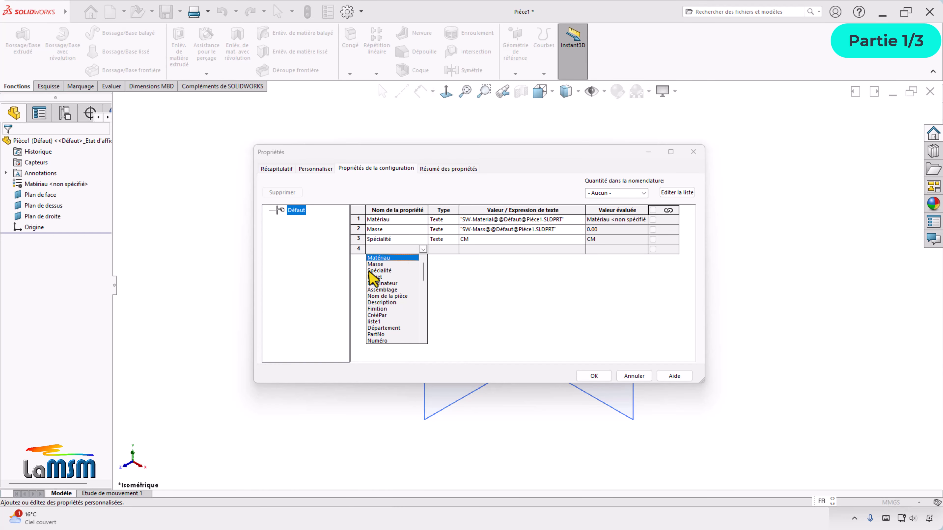
{"action": "left_click", "coordinate": [378, 277]}
{"action": "left_click", "coordinate": [476, 249]}
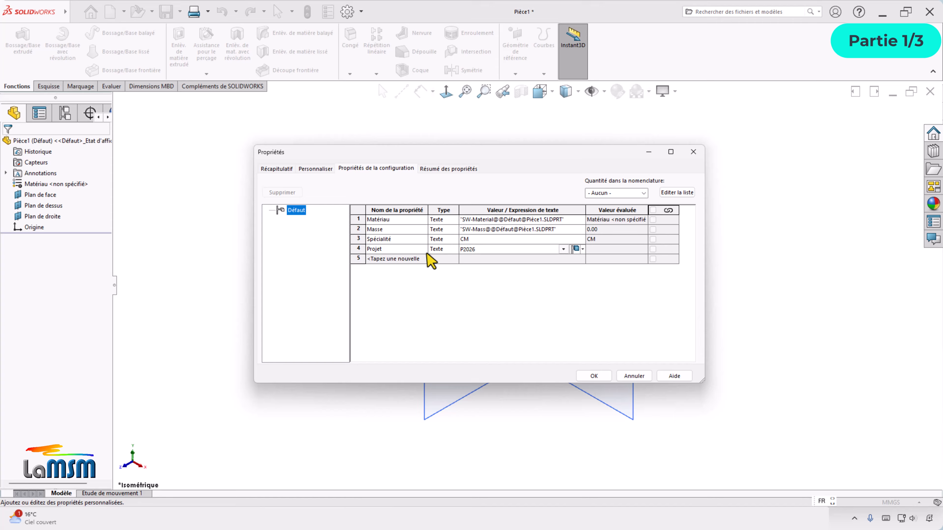
Add a Dessinateur property to the configuration and enter the drafter's name as its value.
{"action": "left_click", "coordinate": [414, 259]}
{"action": "left_click", "coordinate": [423, 259]}
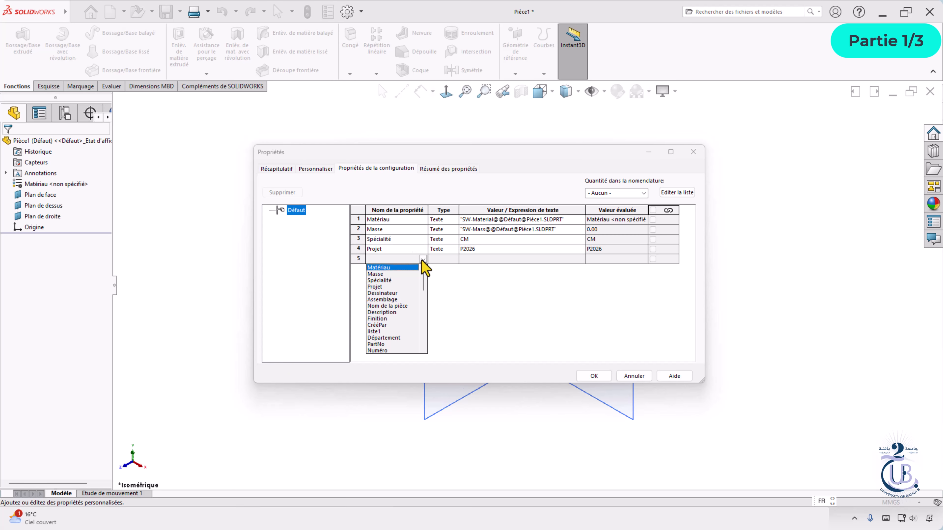
{"action": "left_click", "coordinate": [390, 299]}
{"action": "left_click", "coordinate": [475, 259]}
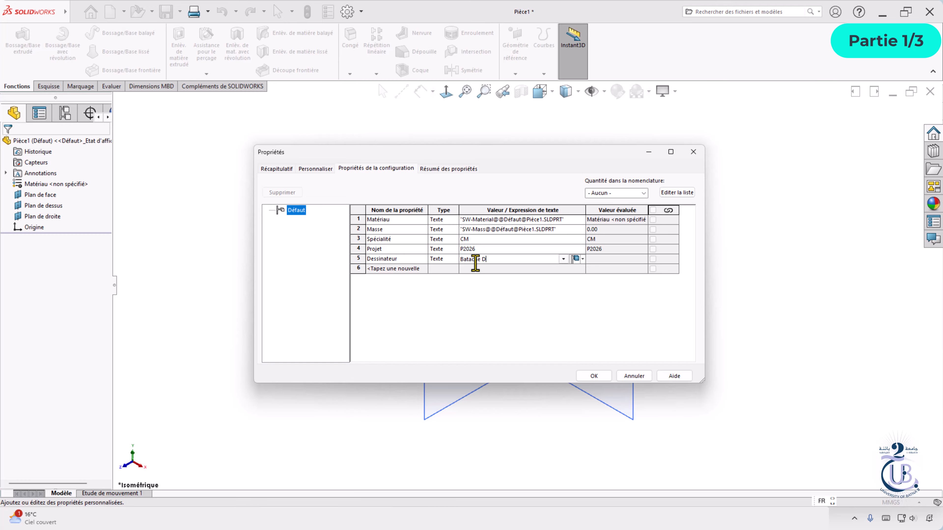
{"action": "type", "text": "."}
Add Assemblage and Nom de la pièce text properties with empty values and apply the file properties.
{"action": "left_click", "coordinate": [422, 269]}
{"action": "left_click", "coordinate": [389, 311]}
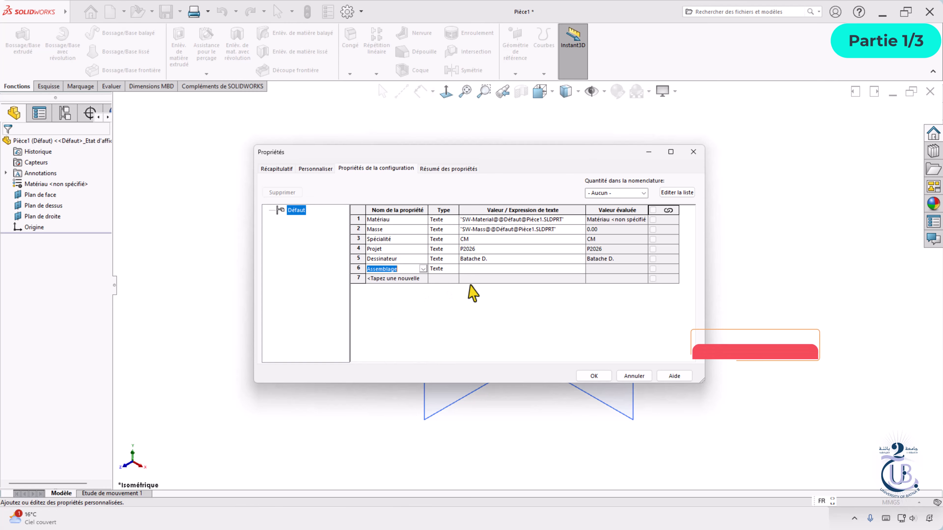
{"action": "left_click", "coordinate": [476, 269]}
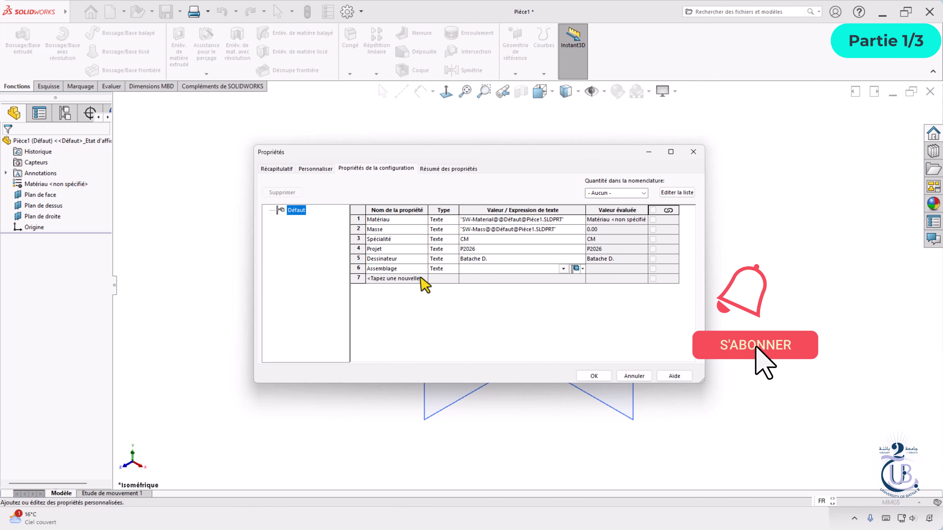
{"action": "left_click", "coordinate": [422, 279]}
{"action": "left_click", "coordinate": [382, 325]}
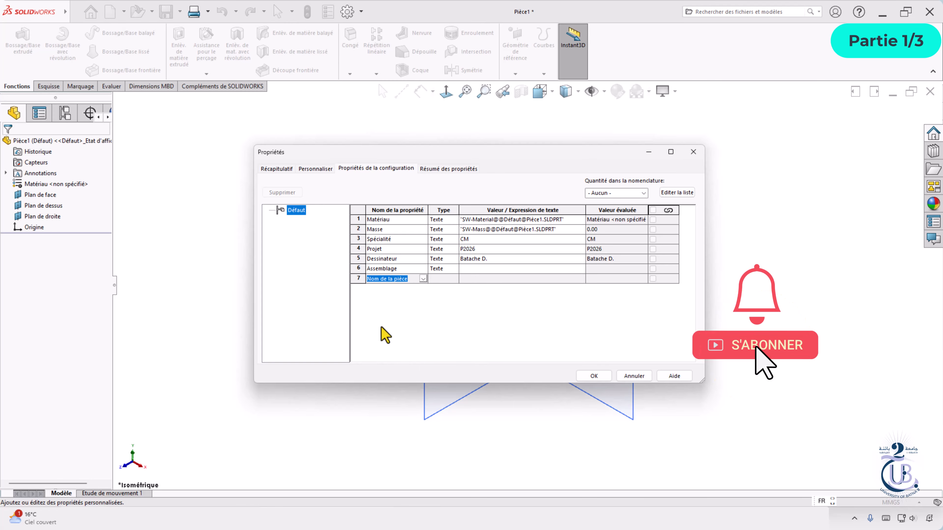
{"action": "left_click", "coordinate": [479, 279]}
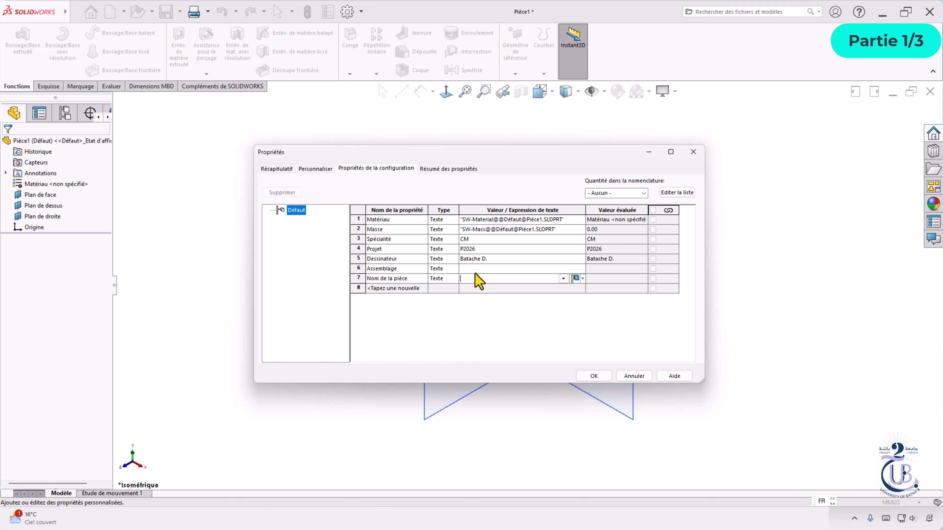
{"action": "left_click", "coordinate": [594, 376]}
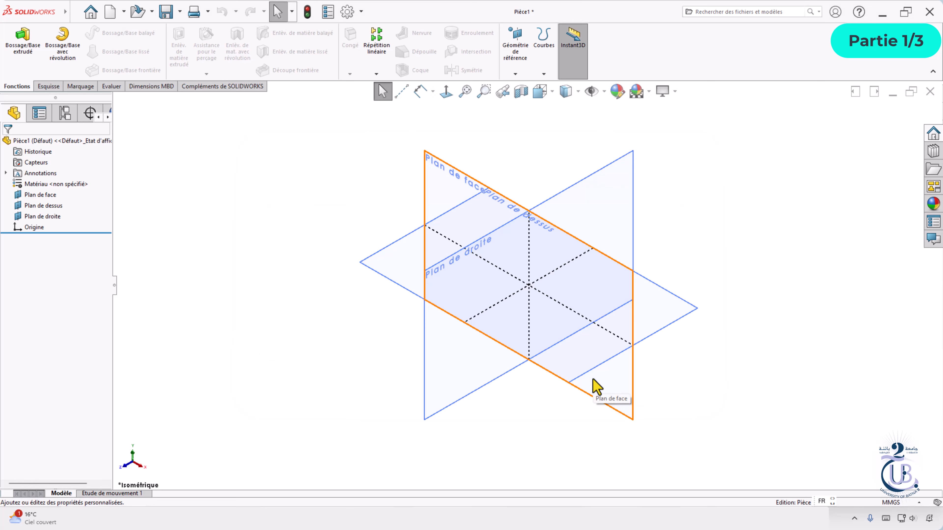
Save the part as a Part Templates file named Pièce-demo.PRTDOT in the MODELES PIECES folder.
{"action": "left_click", "coordinate": [76, 13]}
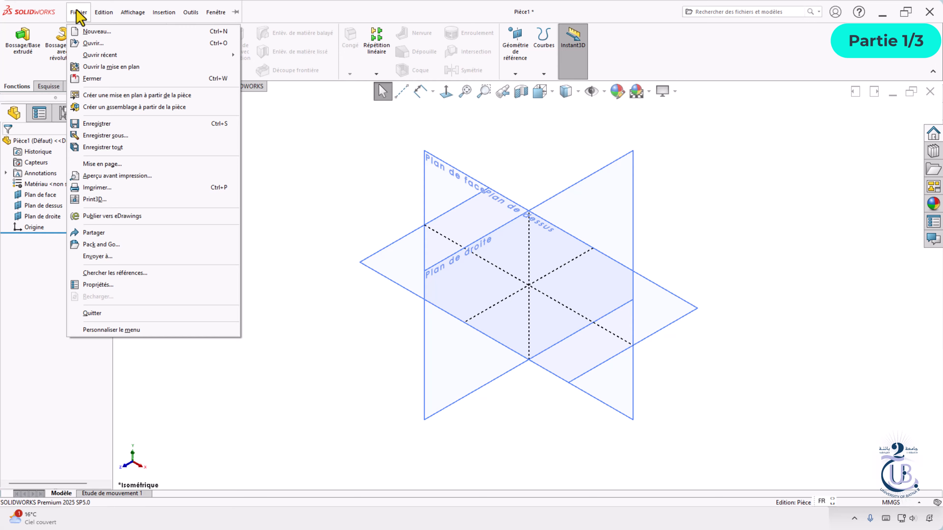
{"action": "left_click", "coordinate": [106, 136]}
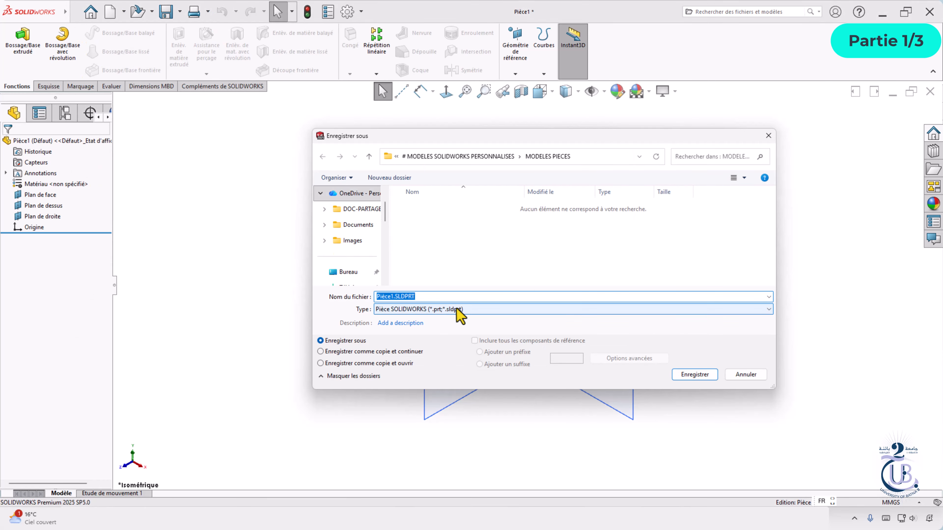
{"action": "left_click", "coordinate": [469, 310]}
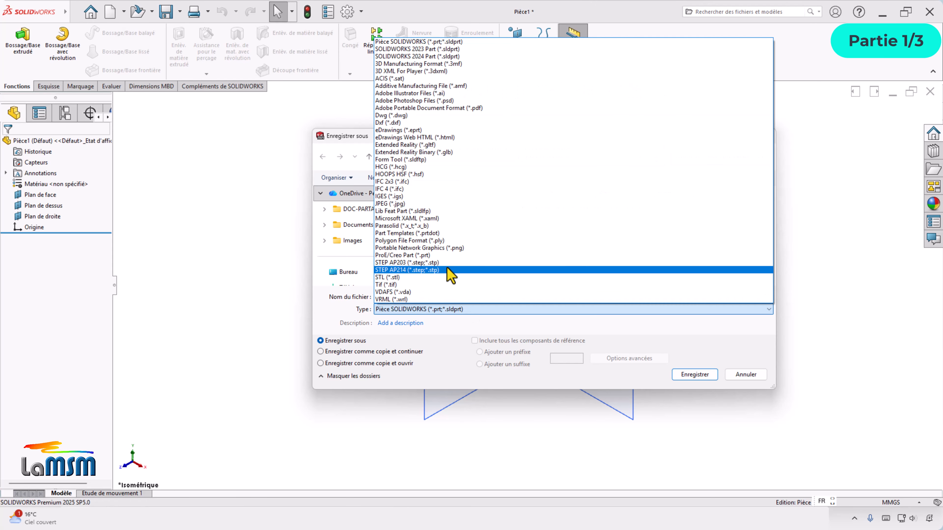
{"action": "left_click", "coordinate": [435, 234]}
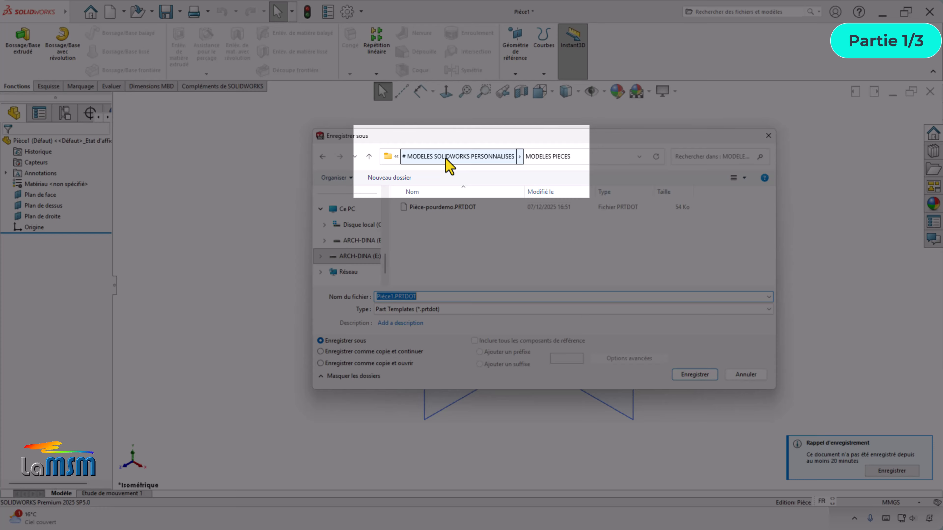
{"action": "left_click", "coordinate": [390, 296]}
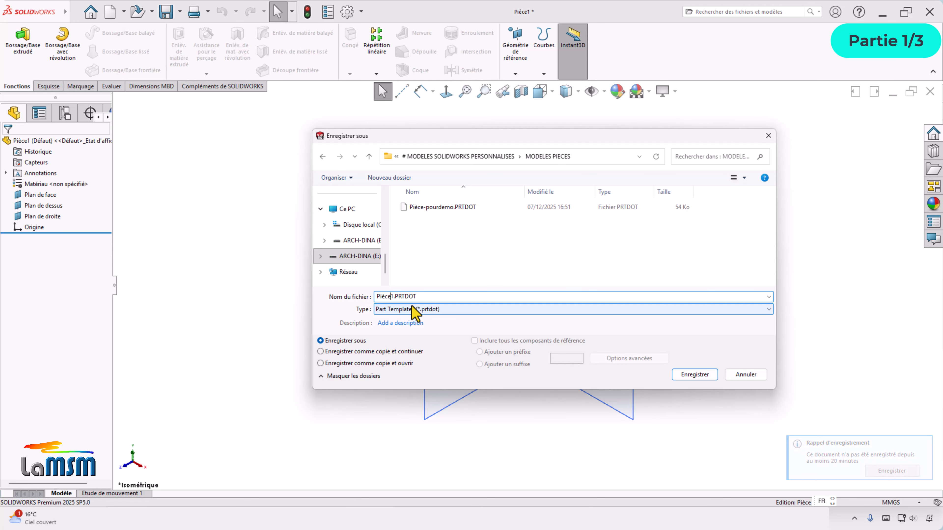
{"action": "type", "text": "-de"}
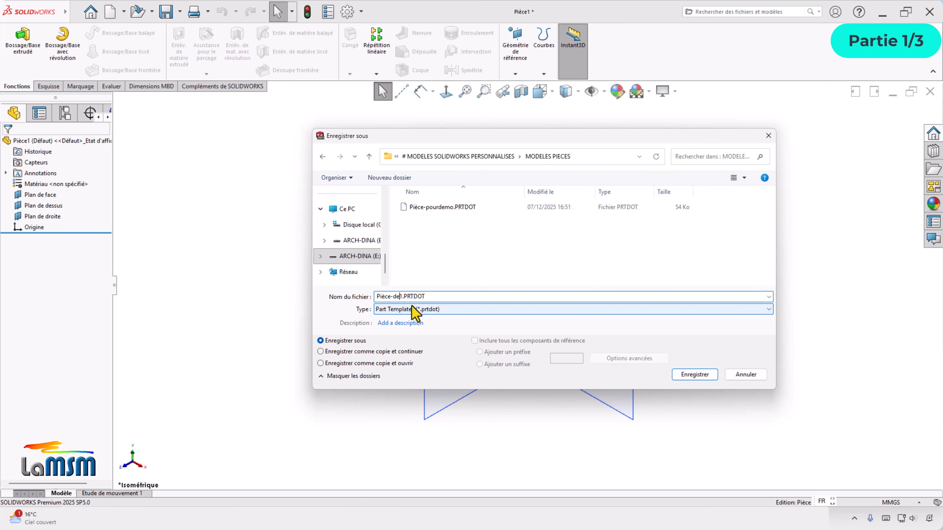
{"action": "type", "text": "mo"}
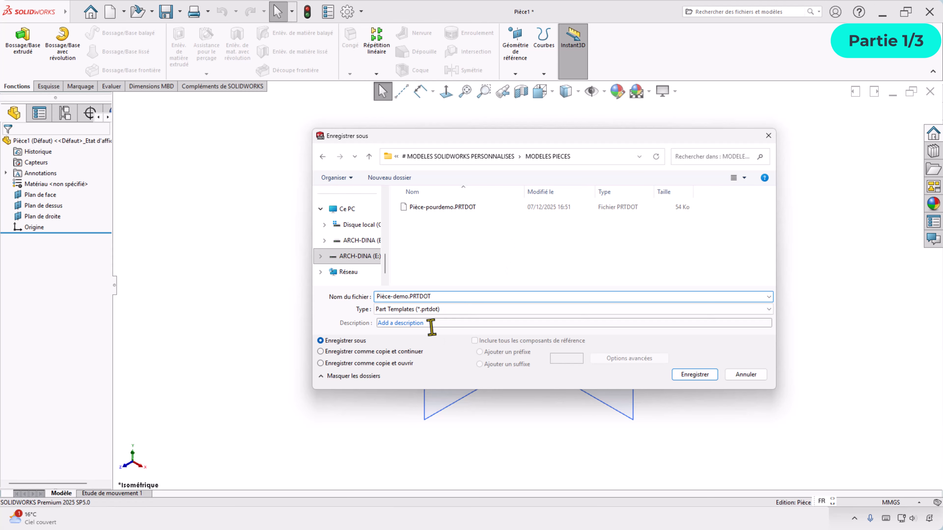
{"action": "left_click", "coordinate": [693, 376]}
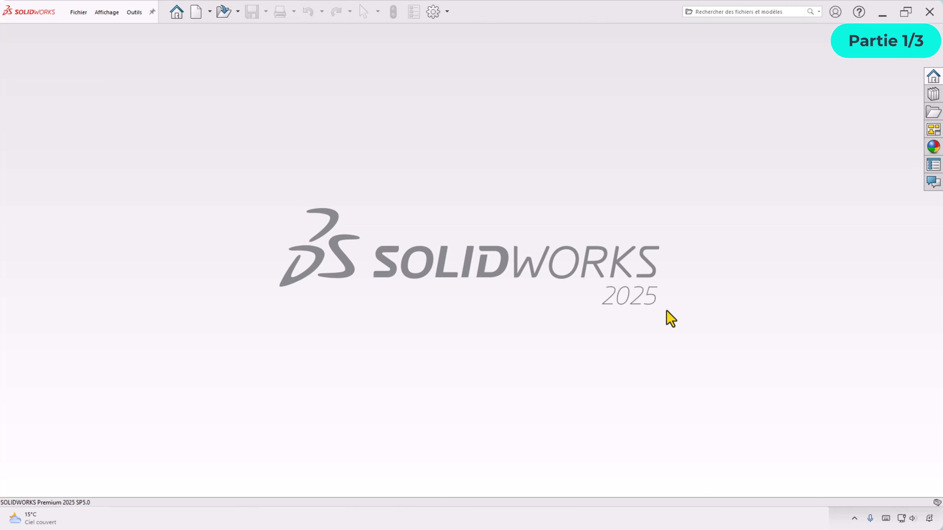
Create a new Mise en plan document and dismiss the sheet size and format dialog.
{"action": "left_click", "coordinate": [193, 14]}
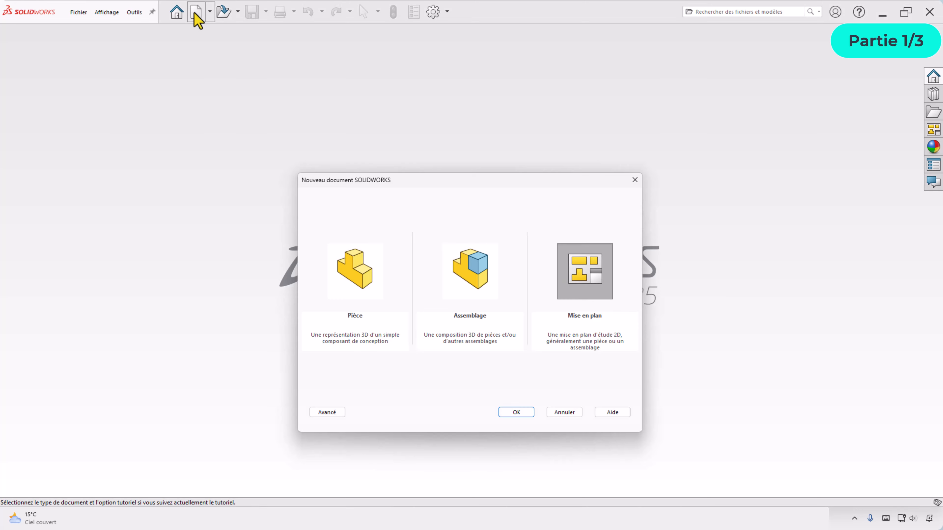
{"action": "left_click", "coordinate": [529, 414]}
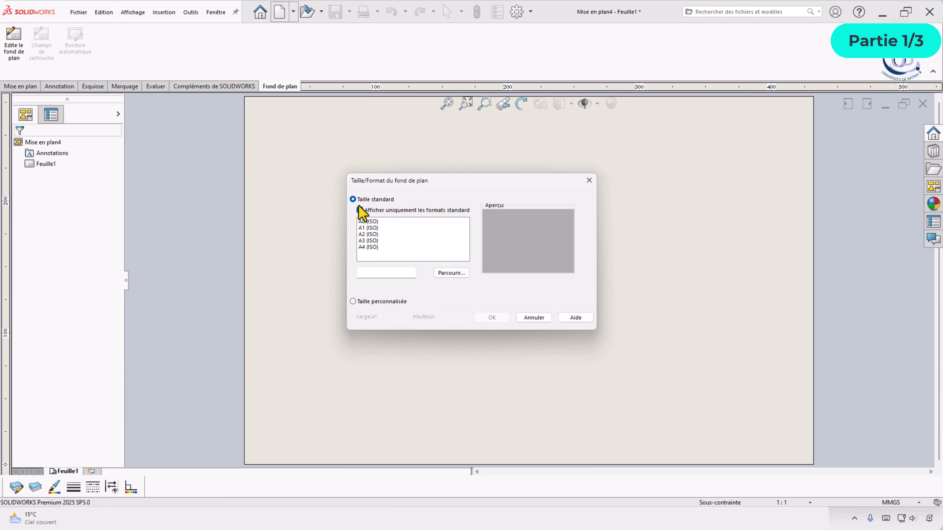
{"action": "left_click", "coordinate": [353, 301]}
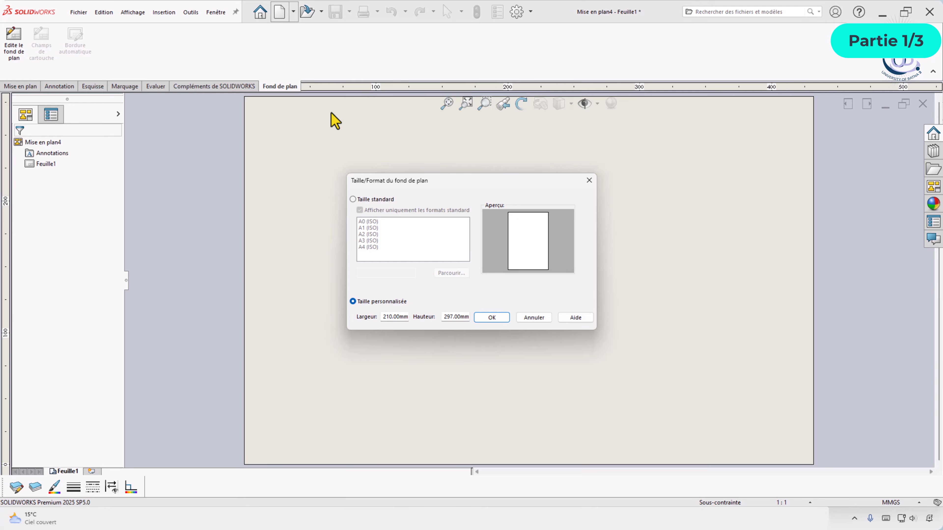
{"action": "left_click", "coordinate": [534, 317]}
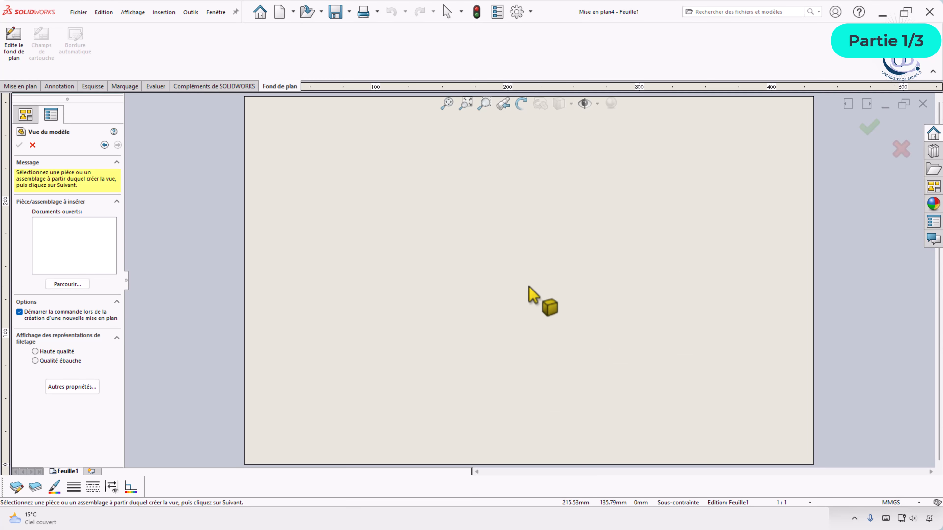
Open the drawing's document properties and enable shaded cosmetic threads in the Habillage display filter.
{"action": "left_click", "coordinate": [515, 12]}
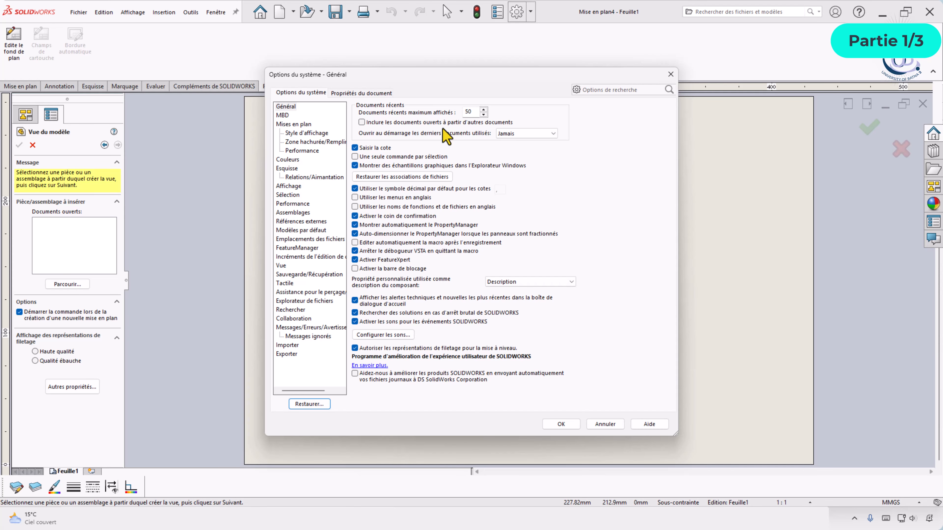
{"action": "left_click", "coordinate": [359, 94]}
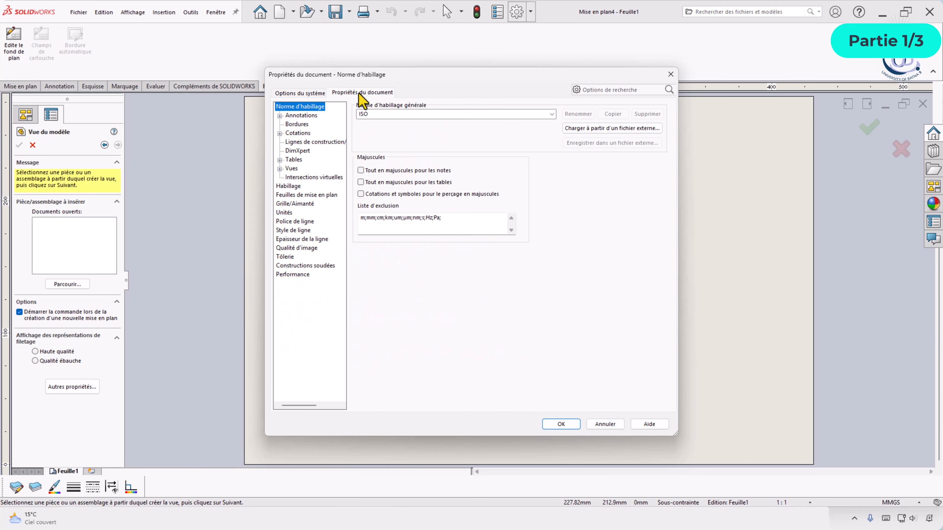
{"action": "left_click", "coordinate": [376, 115]}
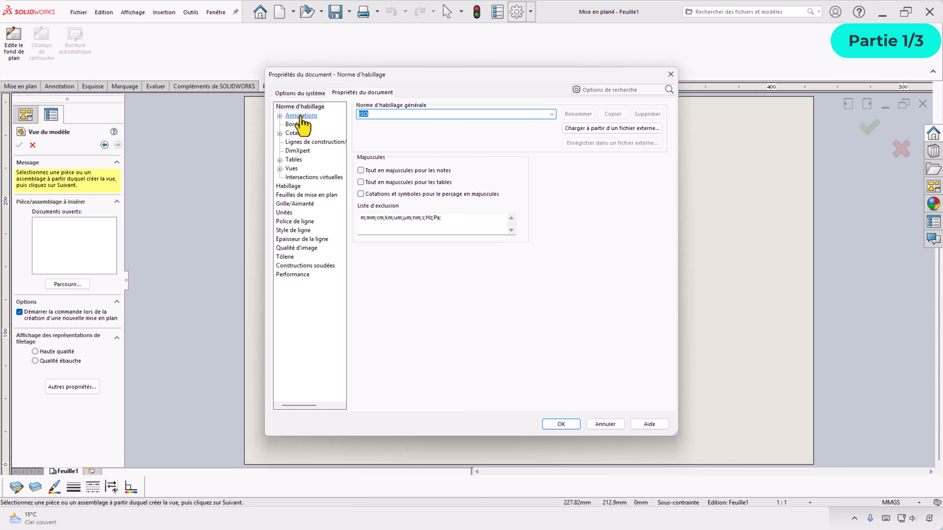
{"action": "left_click", "coordinate": [291, 186]}
{"action": "left_click", "coordinate": [462, 114]}
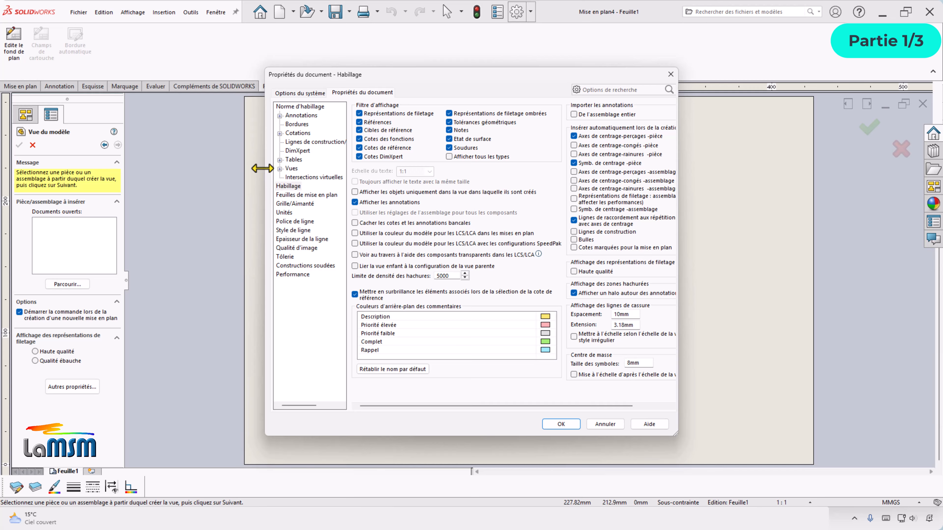
Set the decimals of length, dual dimension length and angle units to Aucune.
{"action": "left_click", "coordinate": [284, 213]}
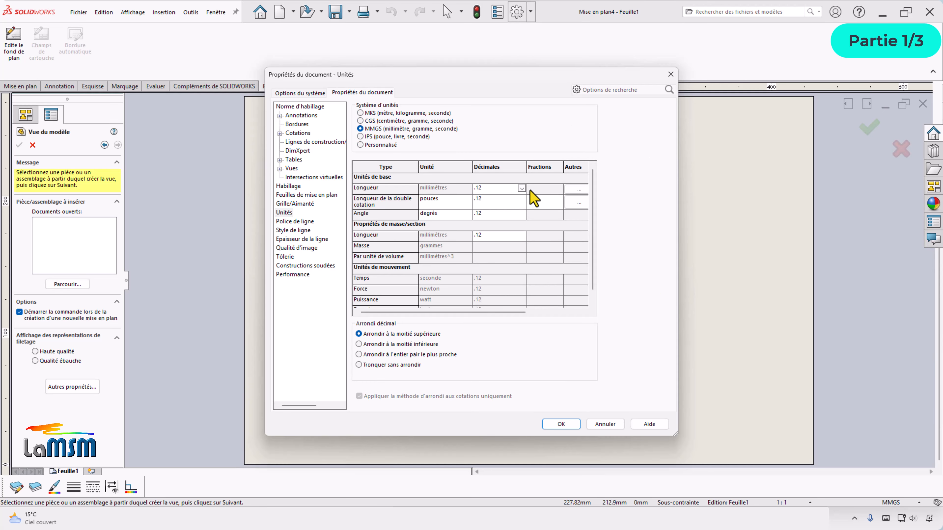
{"action": "left_click", "coordinate": [522, 188]}
{"action": "left_click", "coordinate": [494, 202]}
{"action": "left_click", "coordinate": [521, 200]}
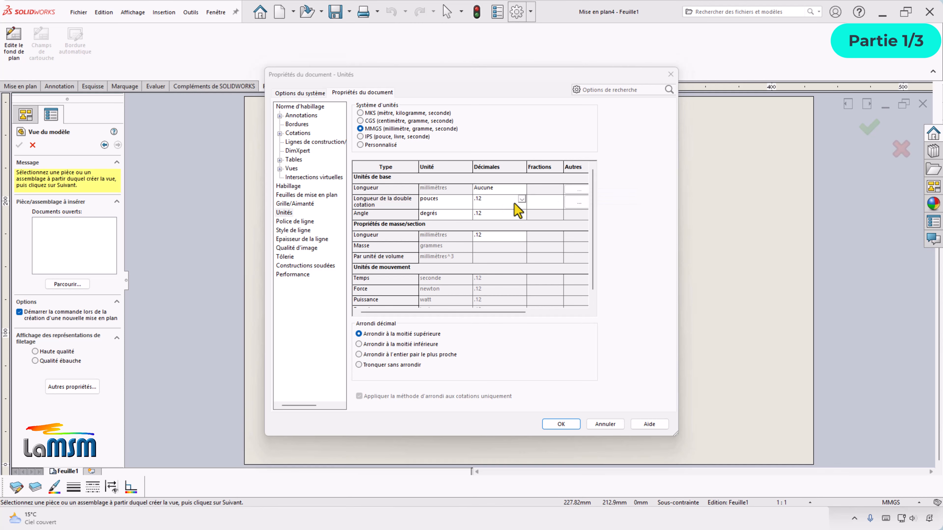
{"action": "scroll", "coordinate": [525, 238], "scroll_direction": "up", "scroll_amount": 1}
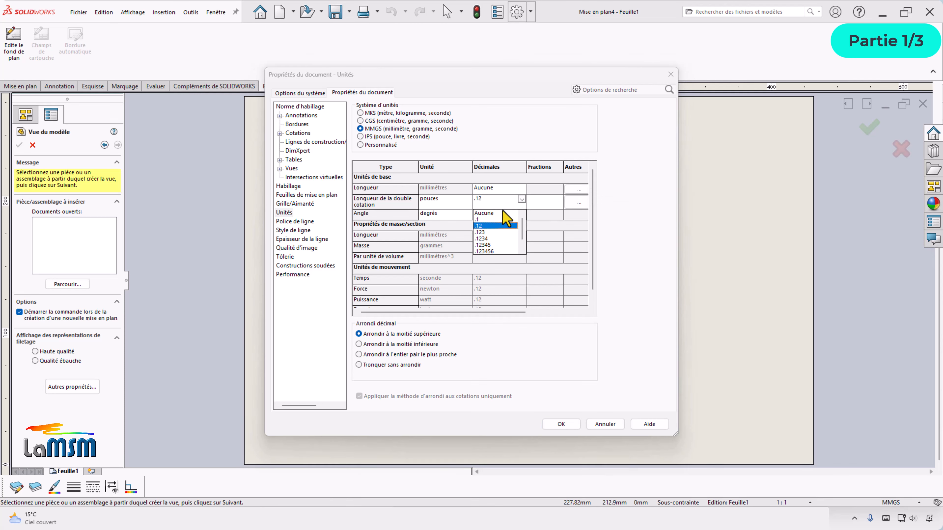
{"action": "left_click", "coordinate": [490, 213]}
{"action": "left_click", "coordinate": [521, 214]}
{"action": "scroll", "coordinate": [525, 242], "scroll_direction": "up", "scroll_amount": 1}
{"action": "left_click", "coordinate": [490, 224]}
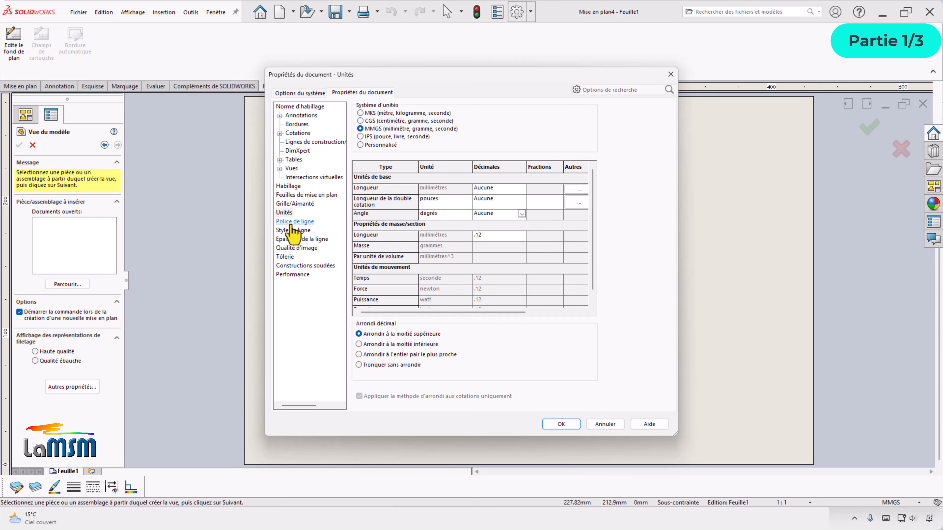
Raise the shaded image and draft quality resolution to a deviation of 0.17605634 mm.
{"action": "left_click", "coordinate": [299, 248]}
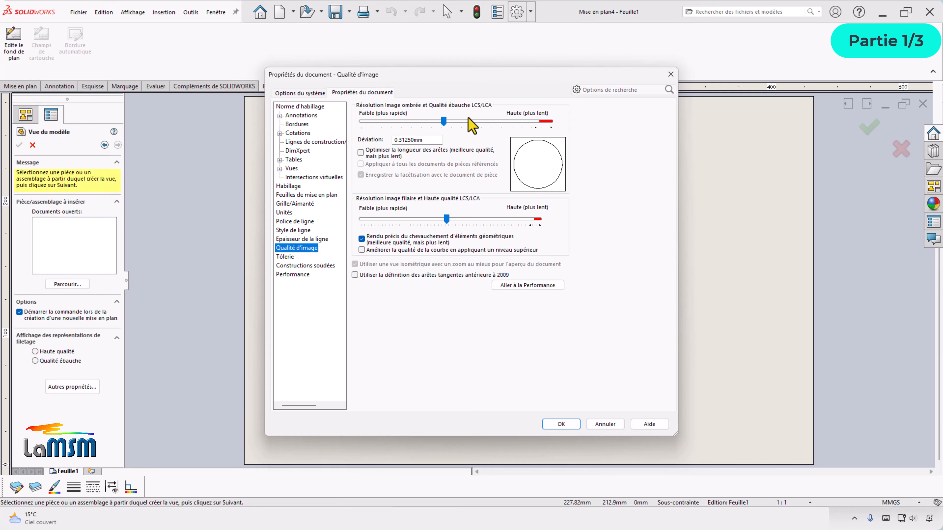
{"action": "left_click_drag", "start_coordinate": [468, 120], "coordinate": [513, 122]}
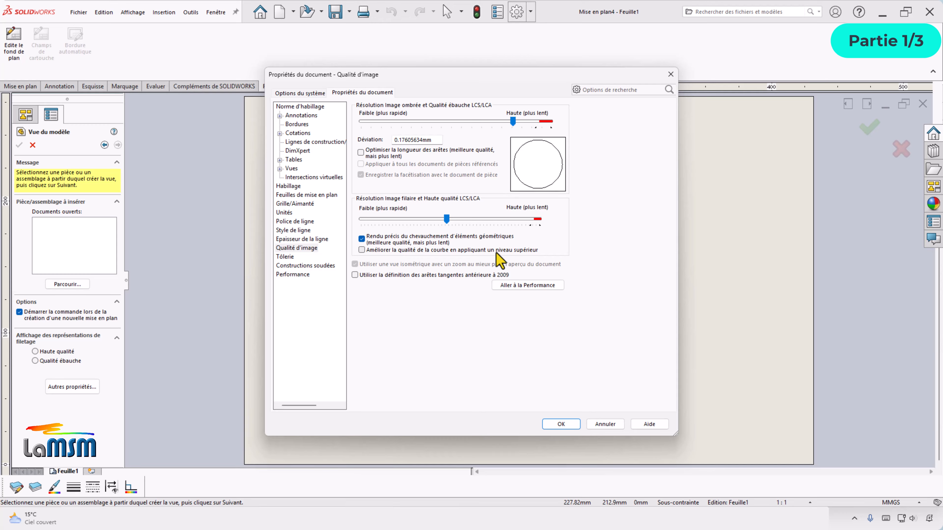
Give dimensions the open arrowhead style and make the arrows proportional to the dimension font size.
{"action": "left_click", "coordinate": [298, 133]}
{"action": "left_click", "coordinate": [575, 203]}
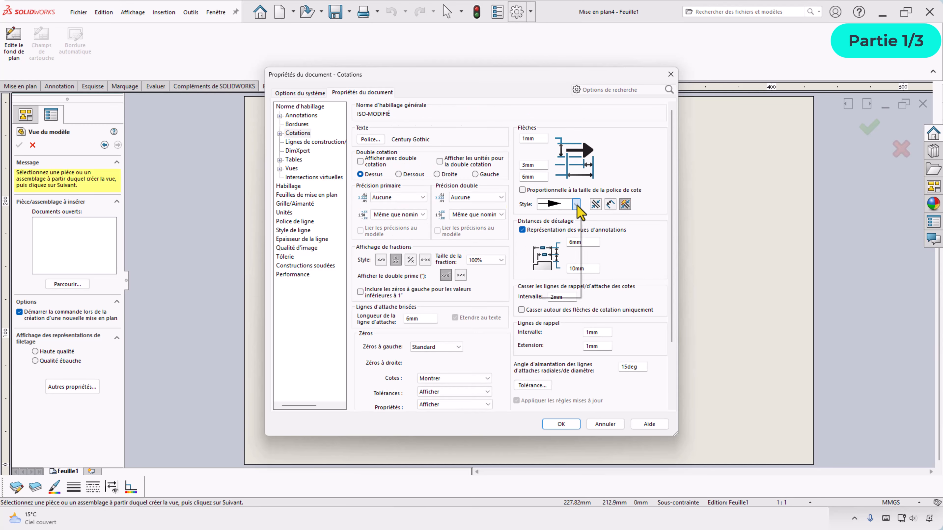
{"action": "left_click", "coordinate": [556, 254]}
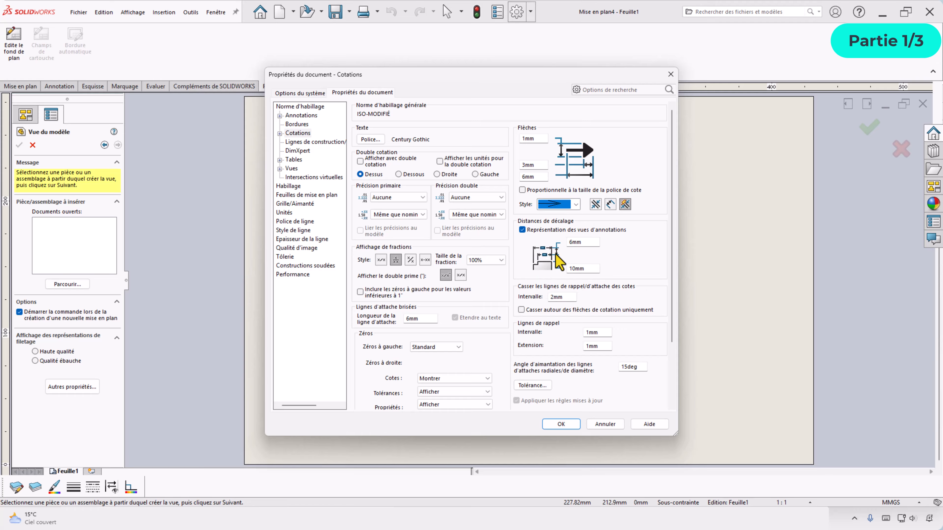
{"action": "left_click", "coordinate": [522, 190]}
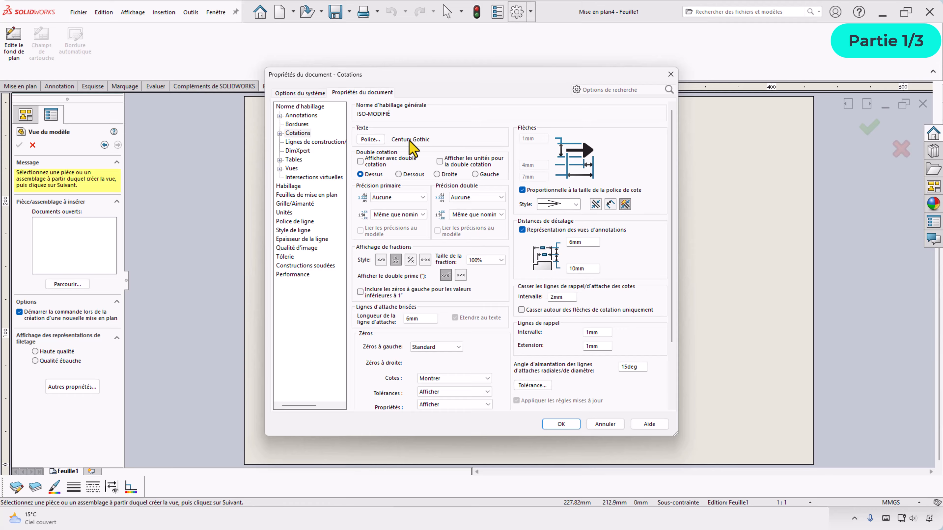
Rename the modified drafting standard ISO-demoMP and apply the document properties.
{"action": "left_click", "coordinate": [293, 160]}
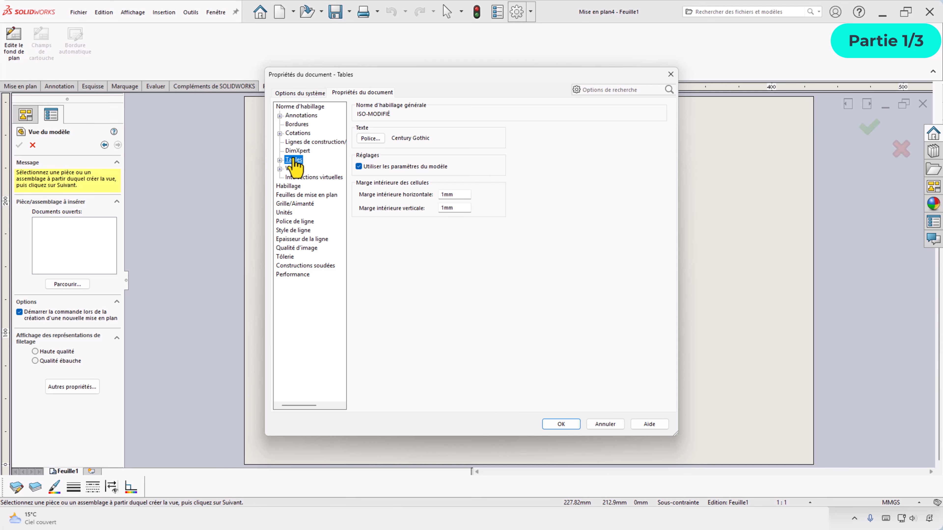
{"action": "left_click", "coordinate": [303, 196]}
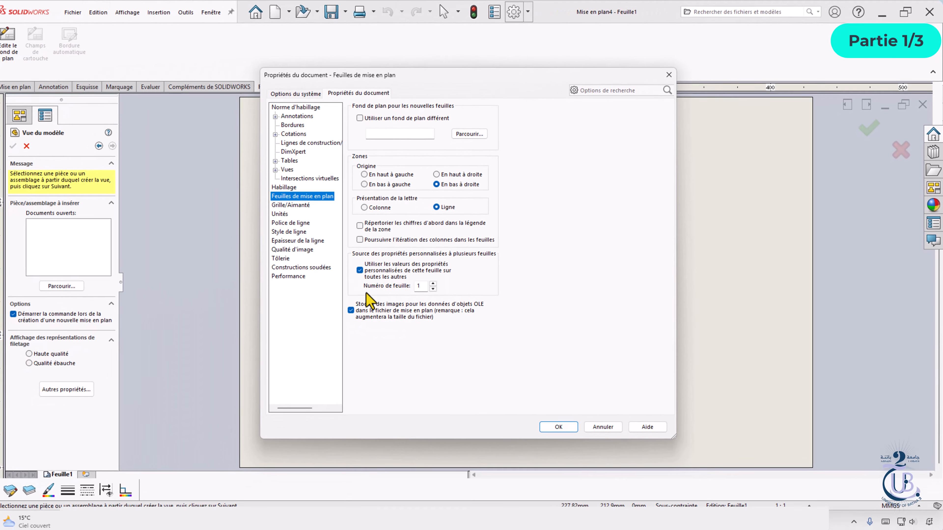
{"action": "left_click", "coordinate": [130, 141]}
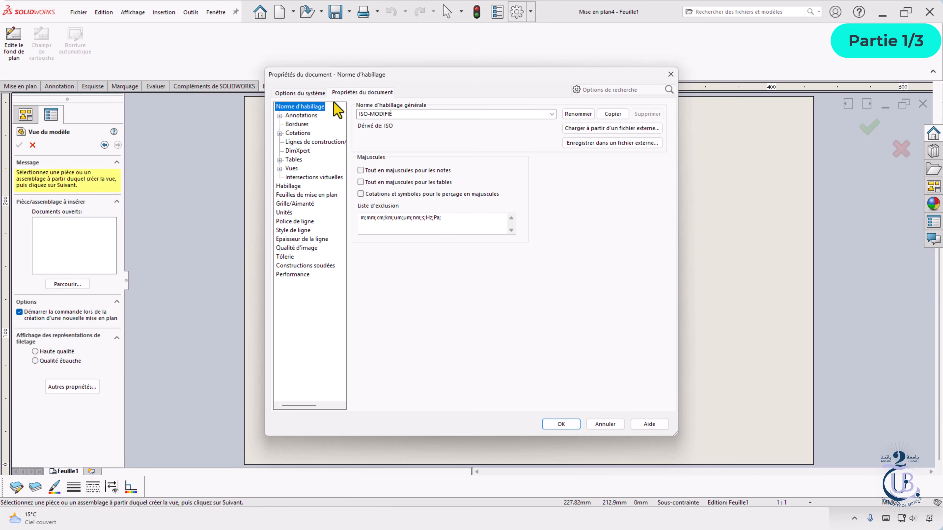
{"action": "left_click", "coordinate": [375, 115]}
{"action": "left_click", "coordinate": [613, 113]}
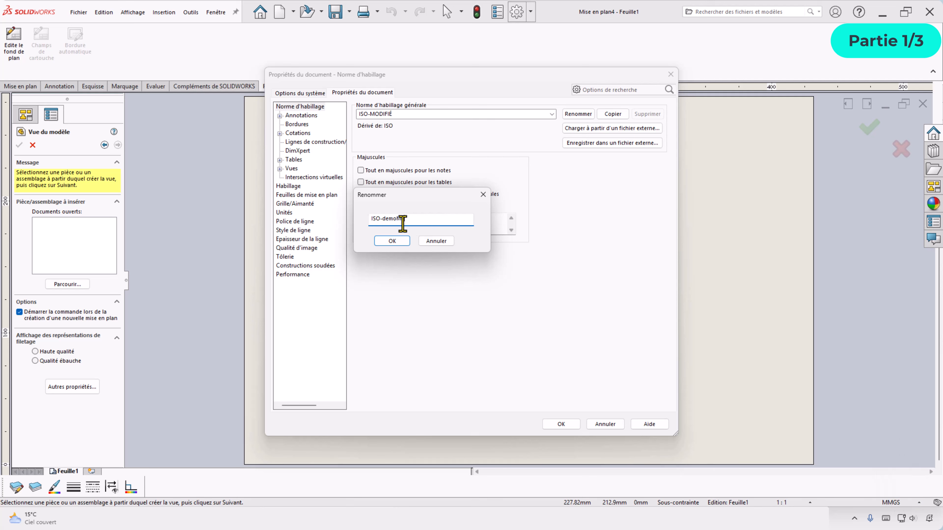
{"action": "left_click", "coordinate": [392, 241]}
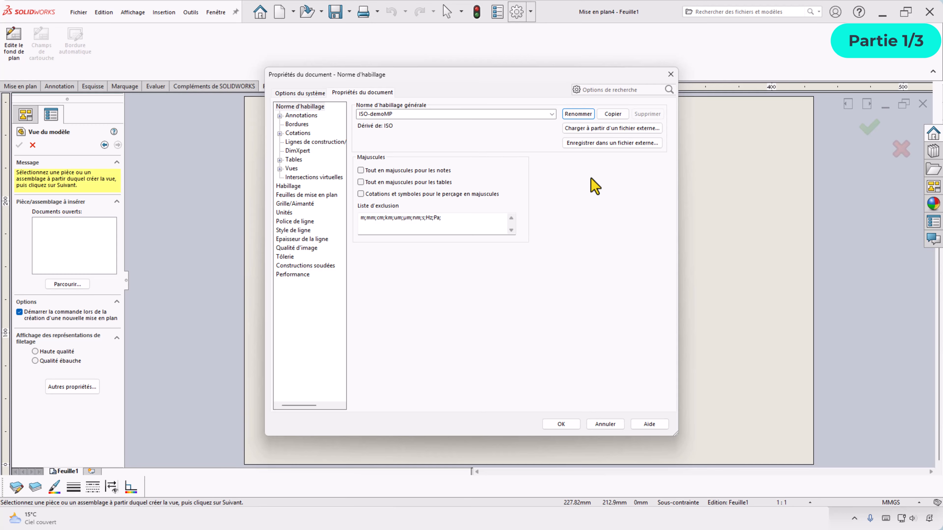
{"action": "left_click", "coordinate": [561, 424]}
Set the drawing's page setup to the Echelle au mieux scaling option.
{"action": "left_click", "coordinate": [78, 12]}
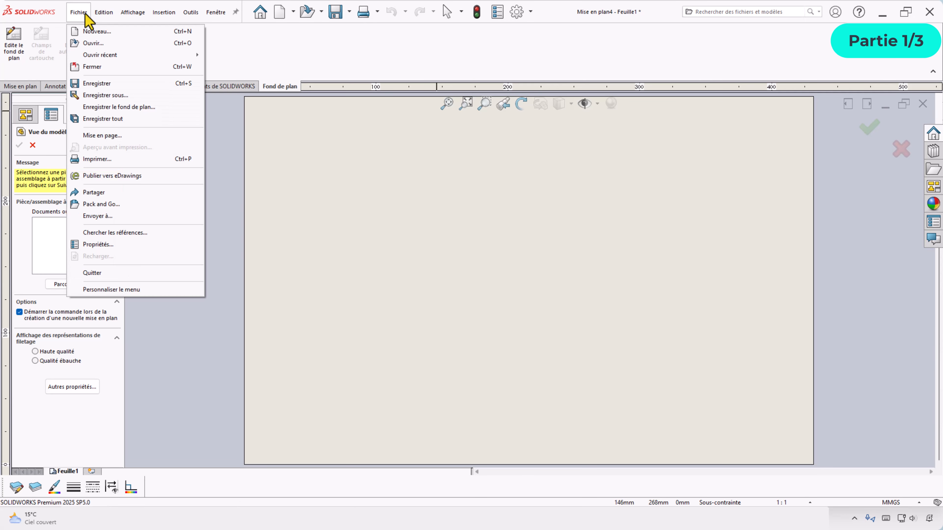
{"action": "left_click", "coordinate": [97, 136]}
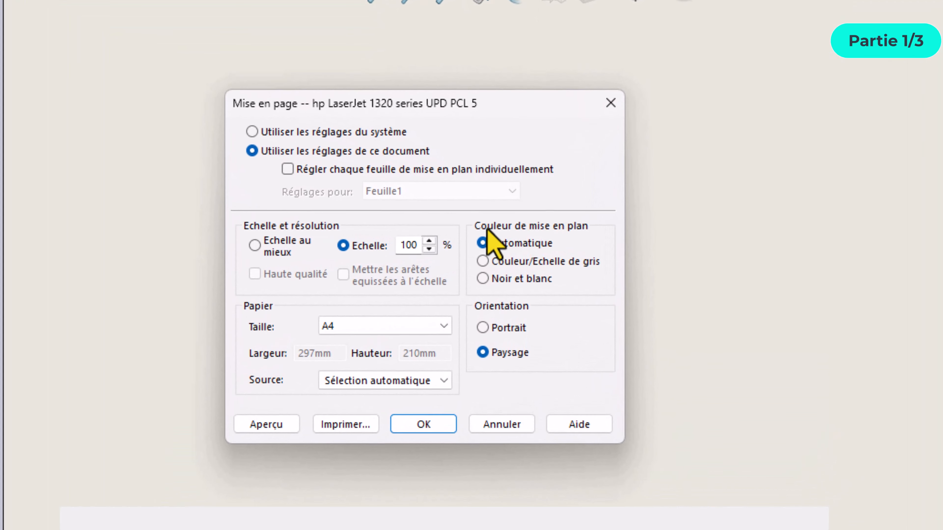
{"action": "left_click", "coordinate": [254, 246]}
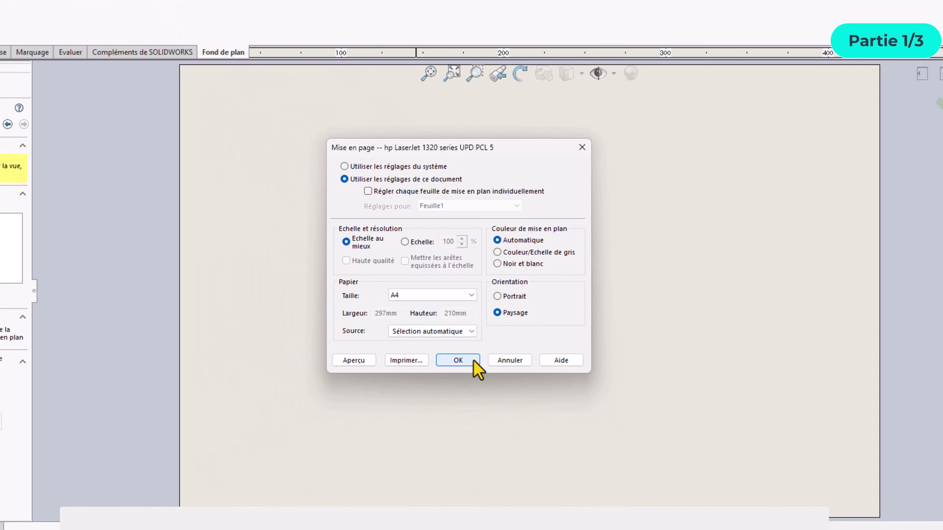
{"action": "left_click", "coordinate": [423, 424]}
Set the projection type of sheet Feuille1 to USA with a 1:1 scale and apply the sheet property changes.
{"action": "left_click", "coordinate": [32, 145]}
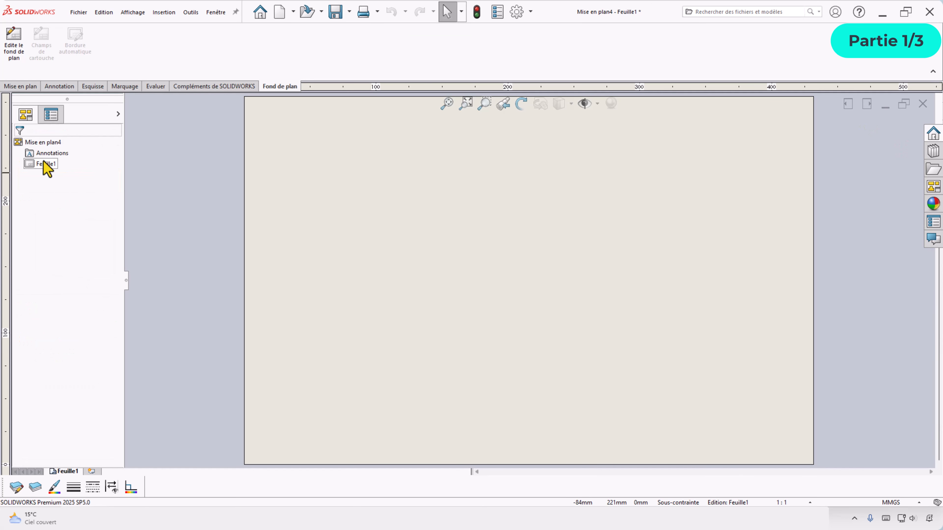
{"action": "right_click", "coordinate": [43, 164]}
{"action": "left_click", "coordinate": [80, 239]}
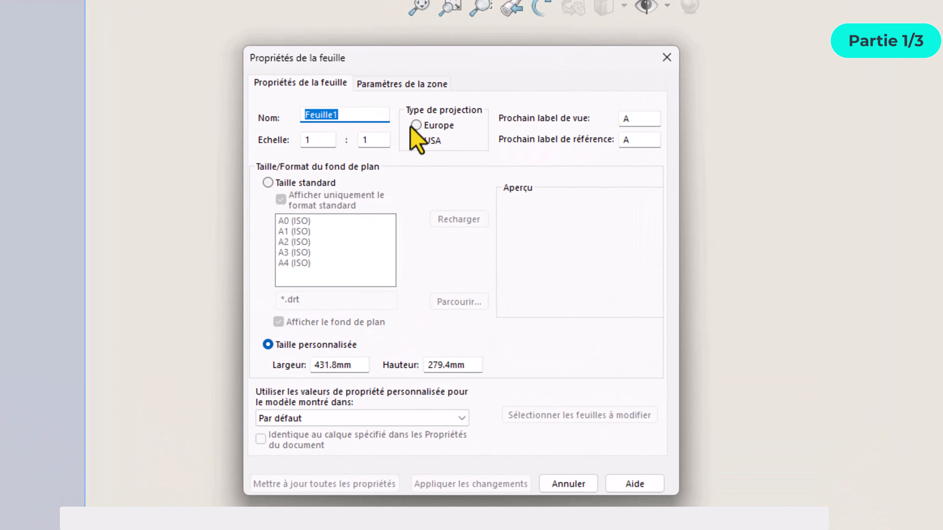
{"action": "left_click", "coordinate": [416, 125]}
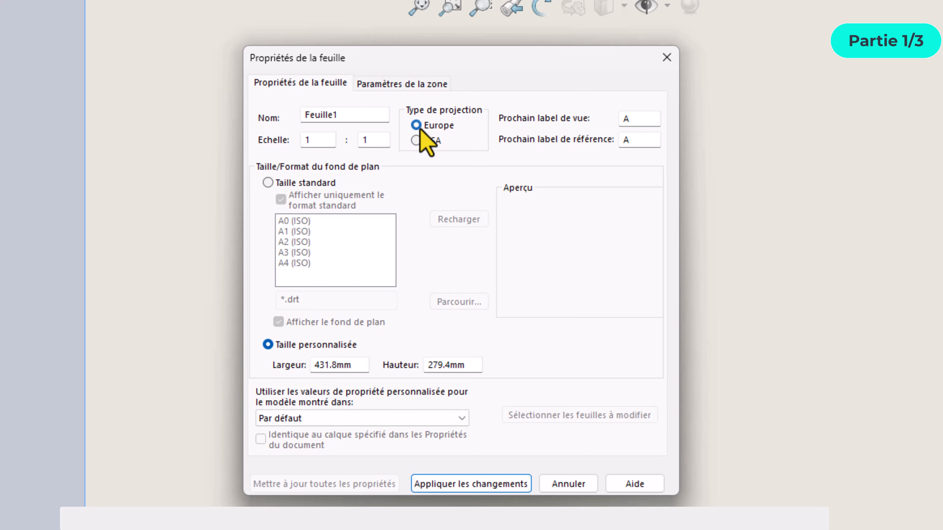
{"action": "left_click", "coordinate": [325, 140]}
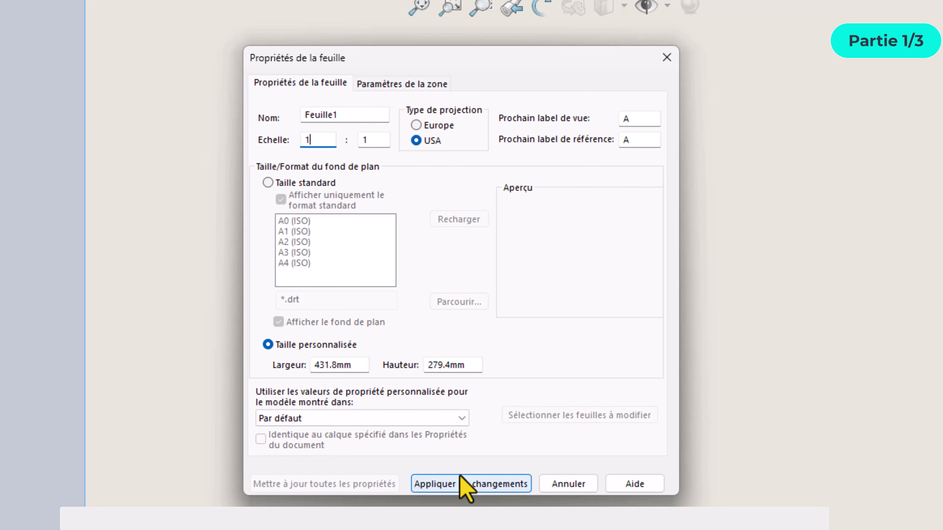
{"action": "left_click", "coordinate": [467, 485]}
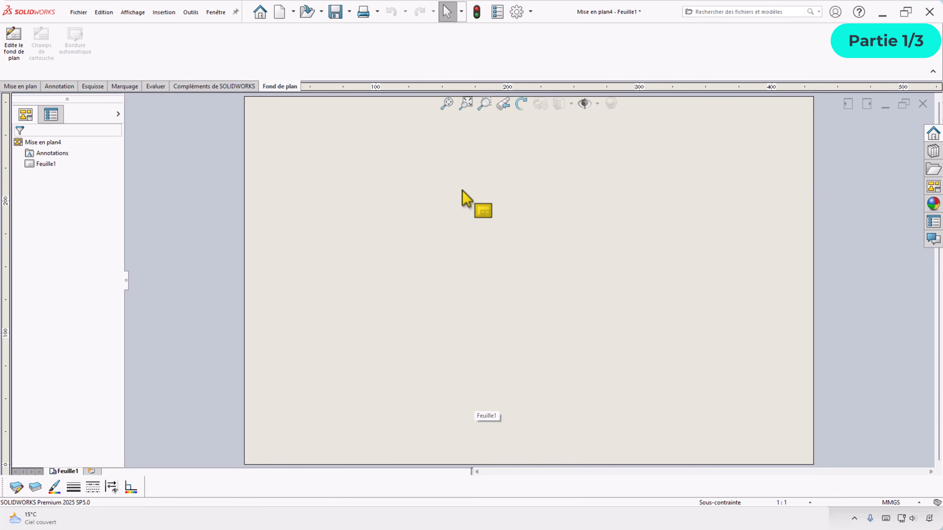
Prepare to save the drawing under a new name as a Modèles de mise en plan (*.drwdot) file called Mise en plan-demo.
{"action": "left_click", "coordinate": [83, 18]}
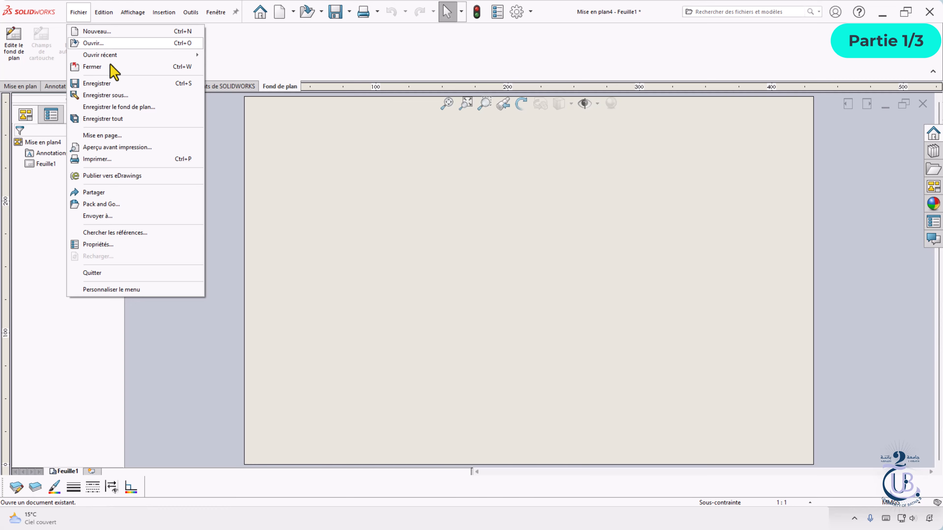
{"action": "left_click", "coordinate": [105, 96]}
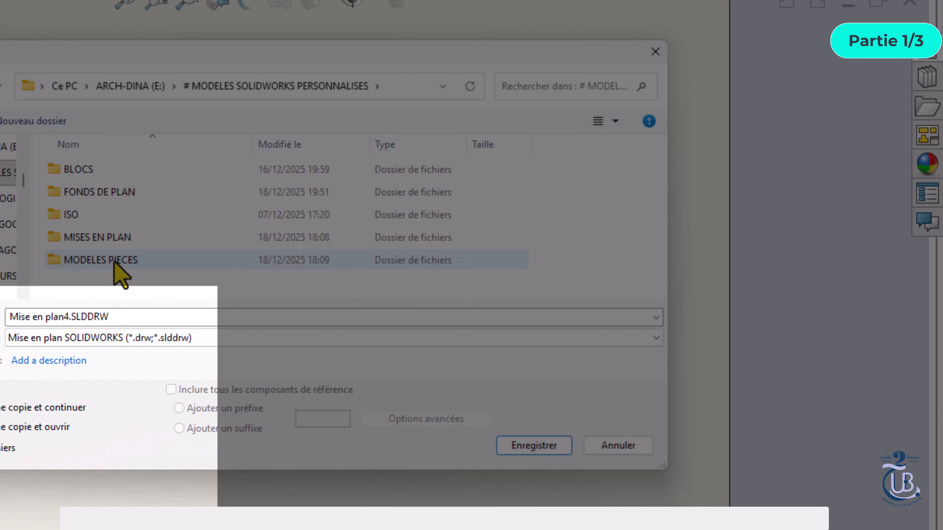
{"action": "double_click", "coordinate": [97, 238]}
{"action": "left_click", "coordinate": [196, 337]}
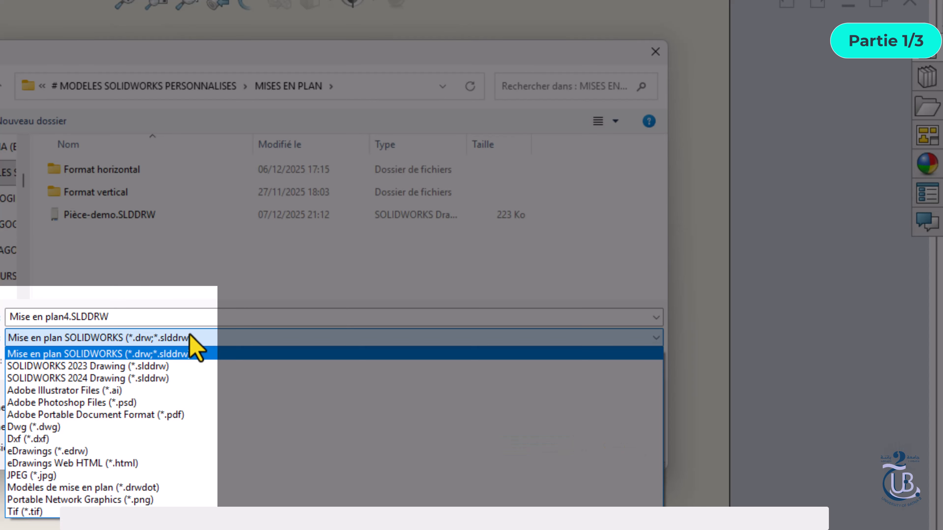
{"action": "left_click", "coordinate": [129, 490]}
{"action": "left_click", "coordinate": [64, 317]}
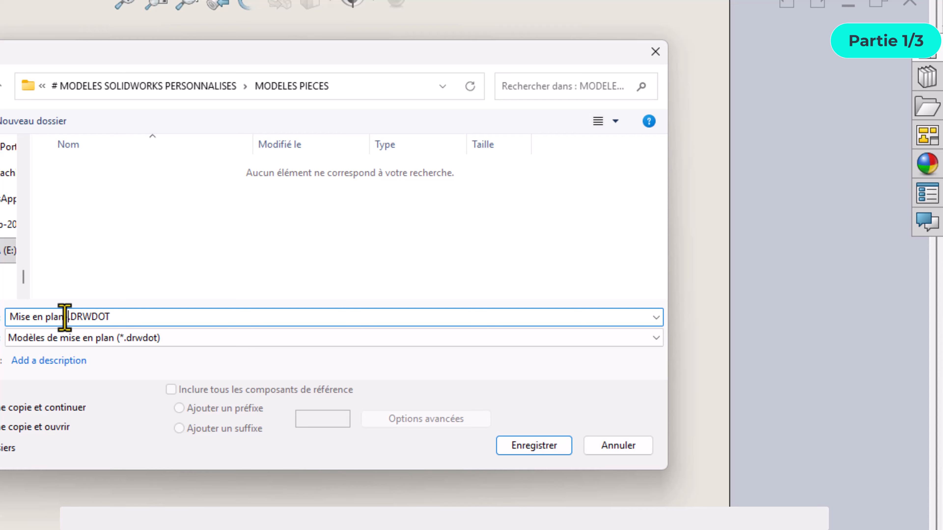
{"action": "type", "text": "-demo"}
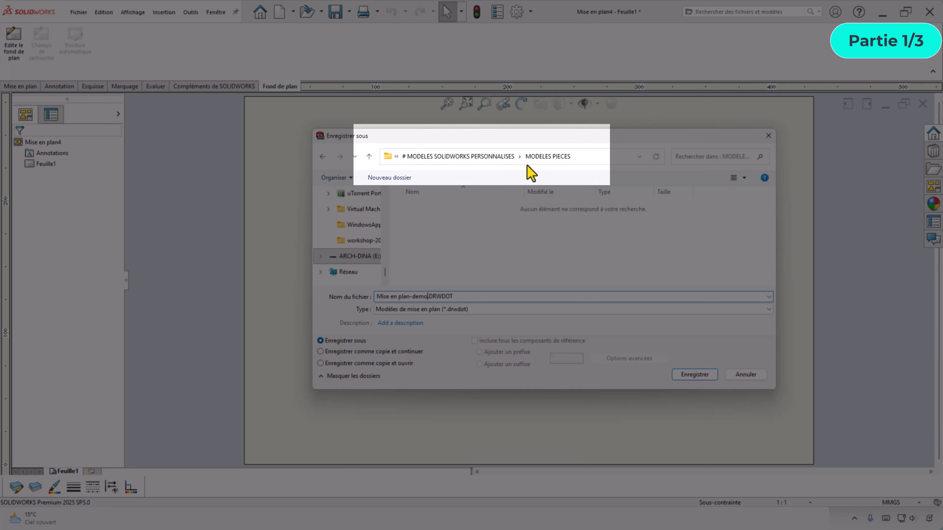
Save the drawing template in the MISES EN PLAN folder, replacing the existing Mise en plan-demo.DRWDOT file.
{"action": "left_click", "coordinate": [369, 156]}
{"action": "double_click", "coordinate": [434, 250]}
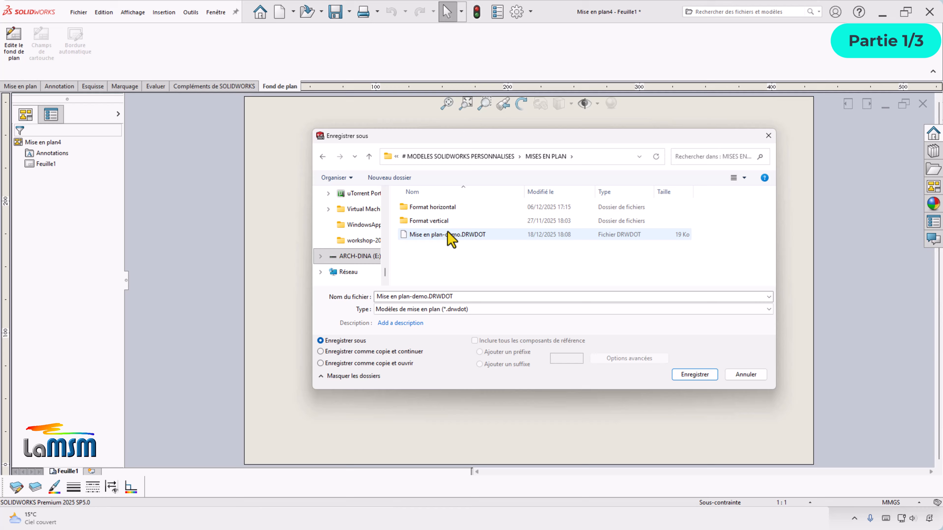
{"action": "left_click", "coordinate": [451, 234]}
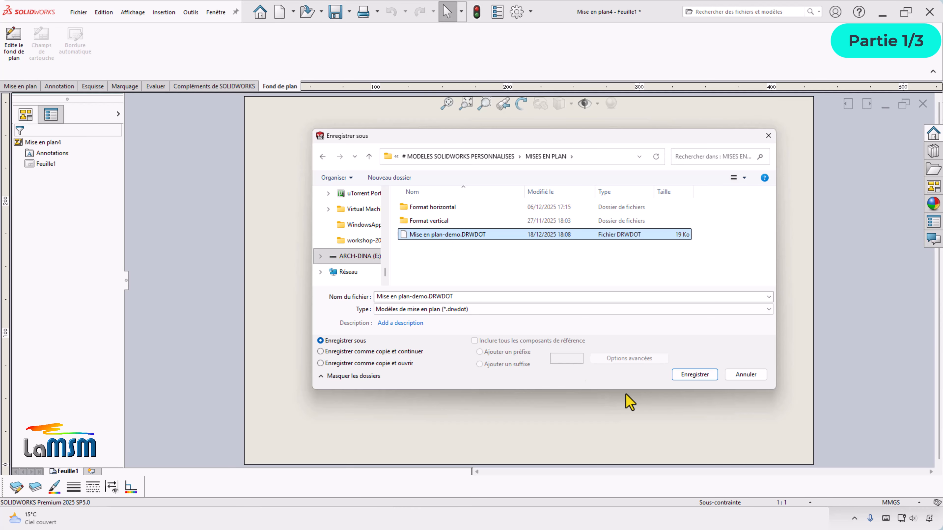
{"action": "left_click", "coordinate": [695, 375]}
{"action": "left_click", "coordinate": [495, 258]}
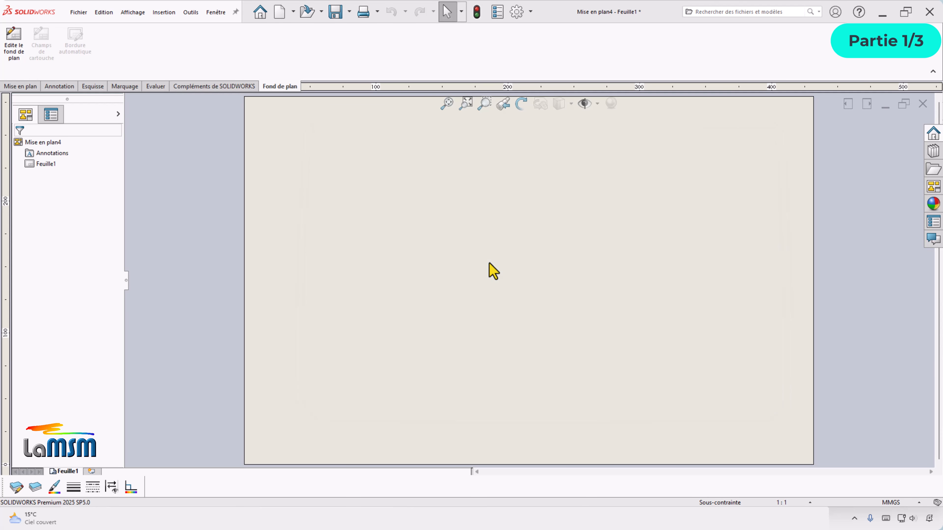